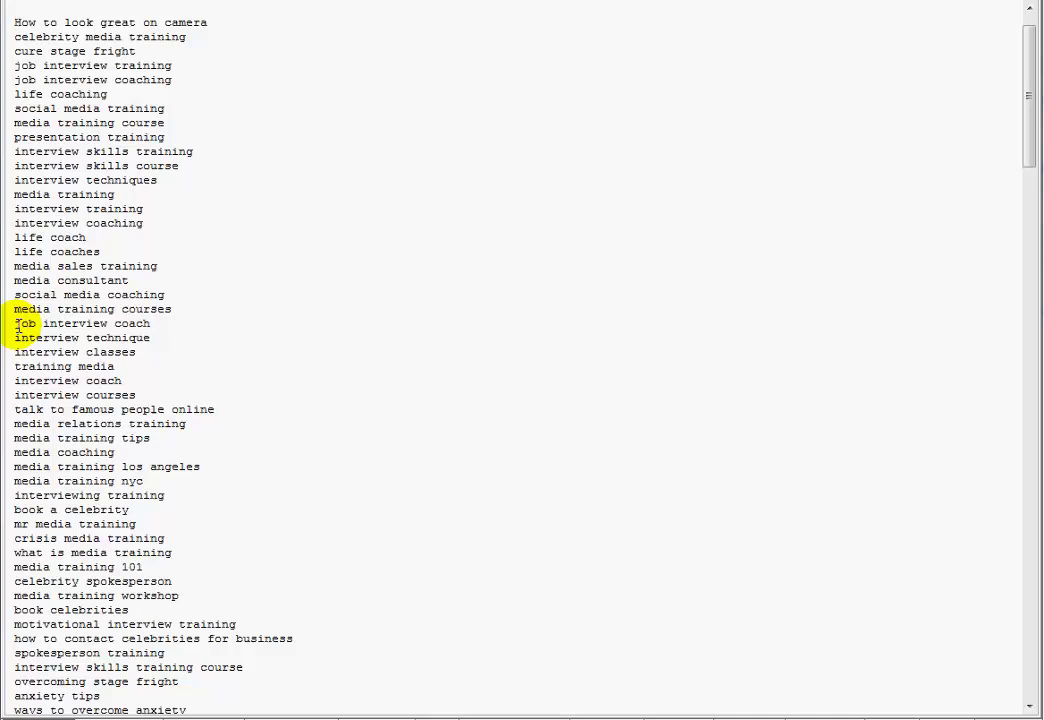
# Step: Select the 'life coaching' line in Notepad and run a Google search for it
pyautogui.doubleClick(66, 96)
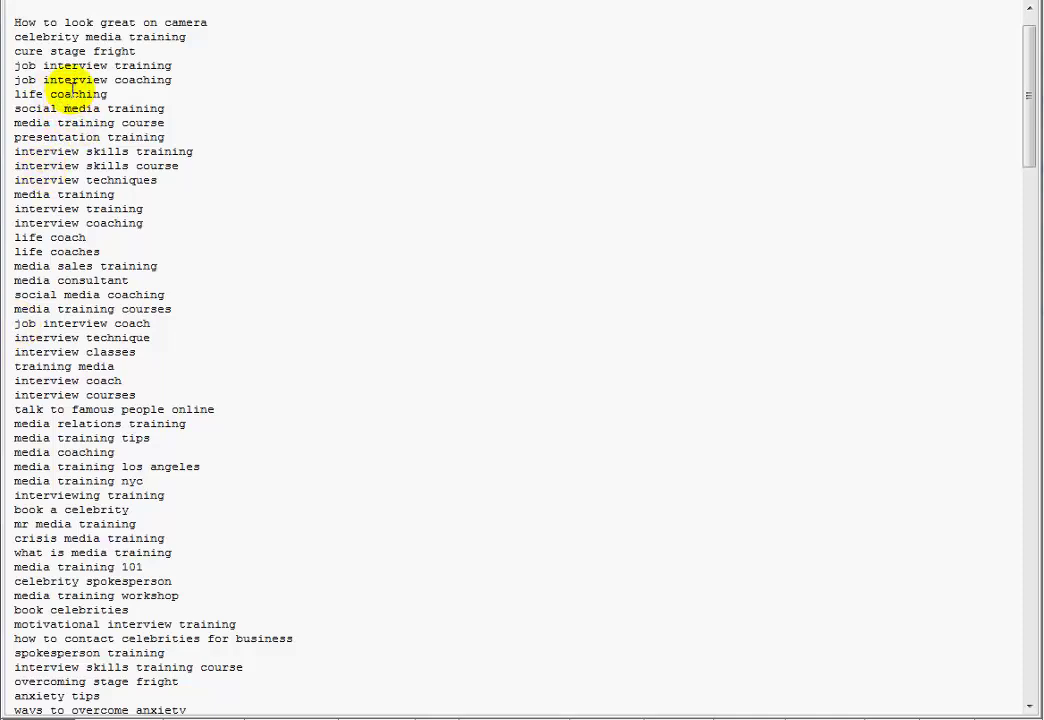
pyautogui.tripleClick(72, 97)
pyautogui.hotkey('ctrl', 'c')
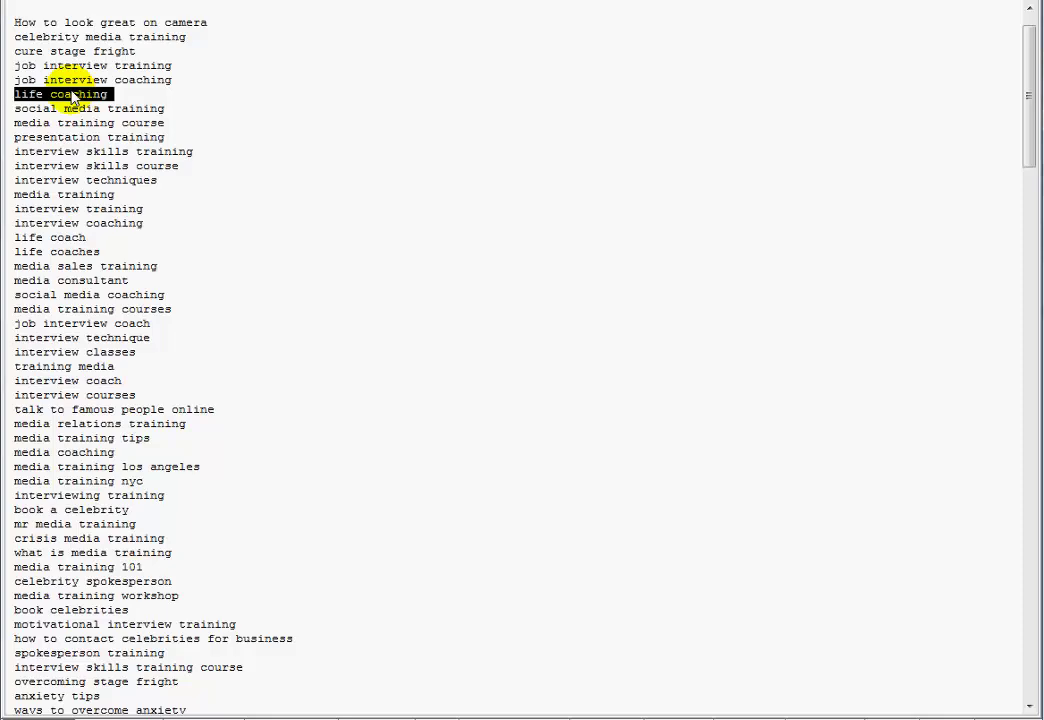
pyautogui.hotkey('alt', 'Tab')
pyautogui.hotkey('ctrl', 'v')
pyautogui.press('Return')
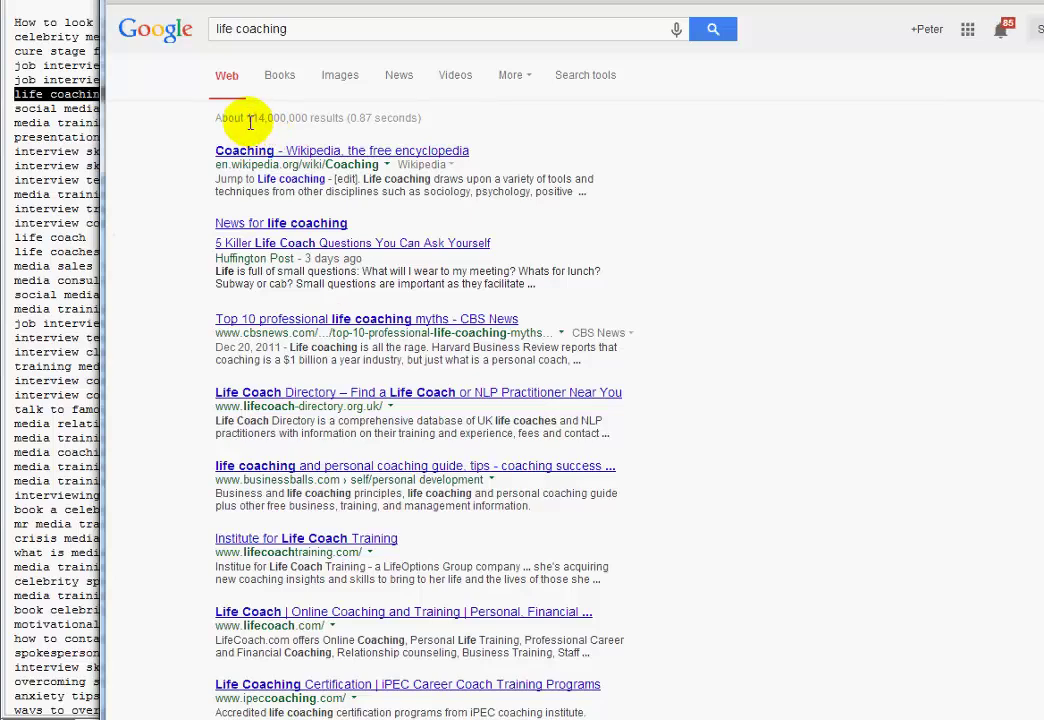
# Step: Quote "life coaching" for an exact-phrase search (about 2,920,000 results), then return to the list
pyautogui.click(310, 30)
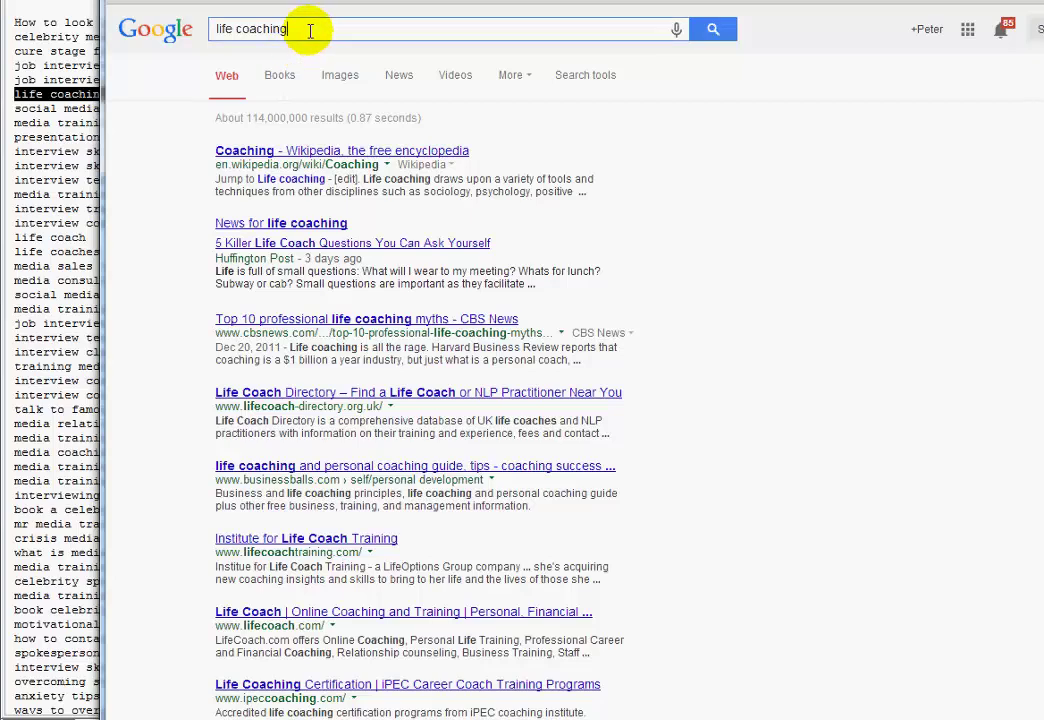
pyautogui.write('"')
pyautogui.press('Home')
pyautogui.write('"')
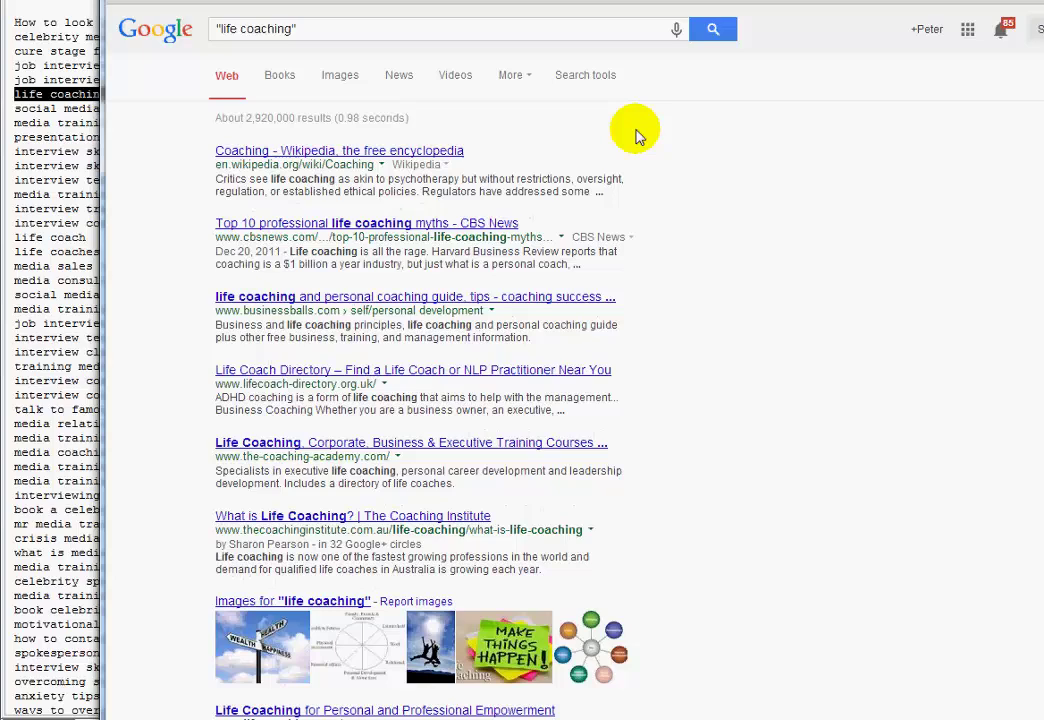
pyautogui.scroll(-3, 729, 357)
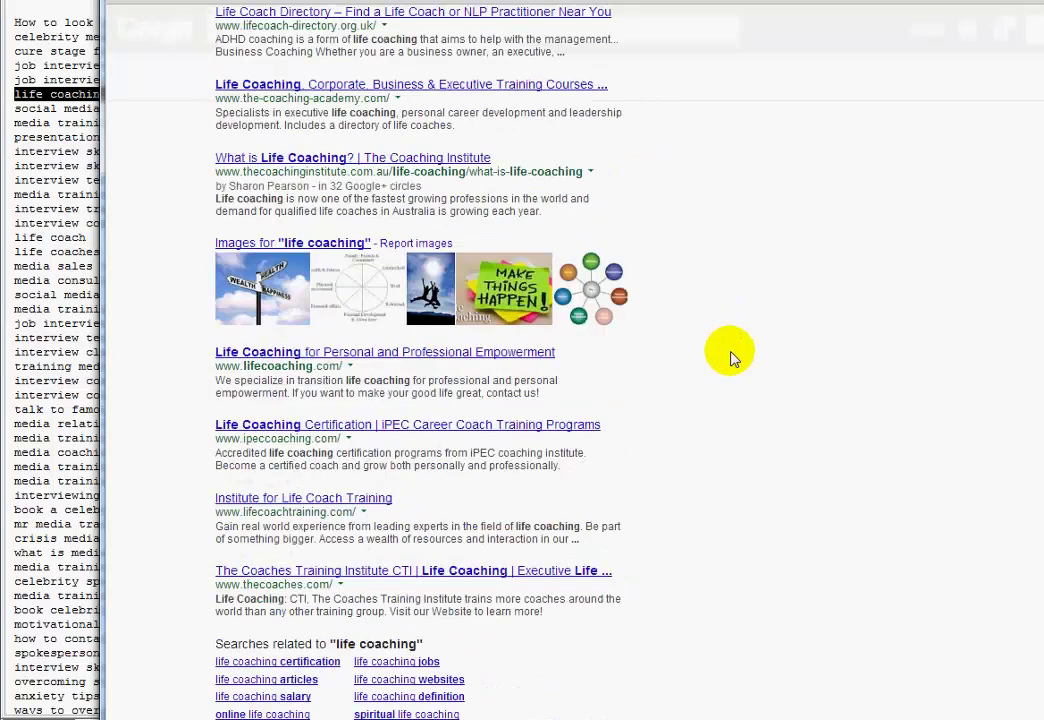
pyautogui.scroll(3, 731, 358)
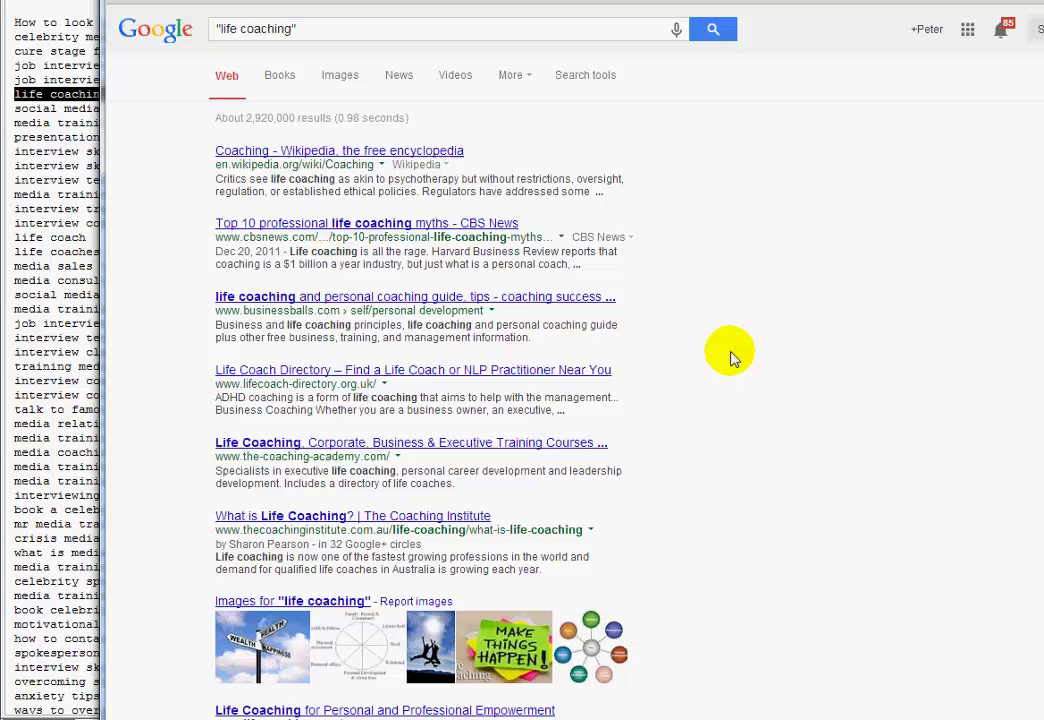
pyautogui.hotkey('alt', 'Tab')
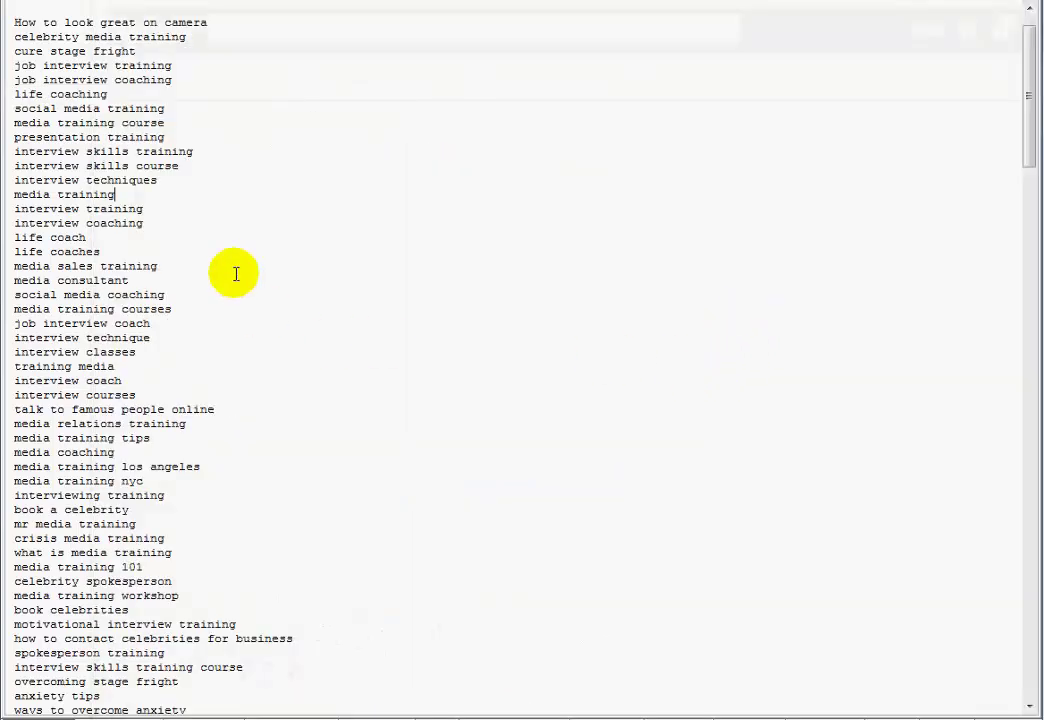
# Step: Select the keyword lines in Notepad and bring up the Keyword Planner's ad group ideas
pyautogui.click(103, 233)
pyautogui.scroll(-6, 100, 235)
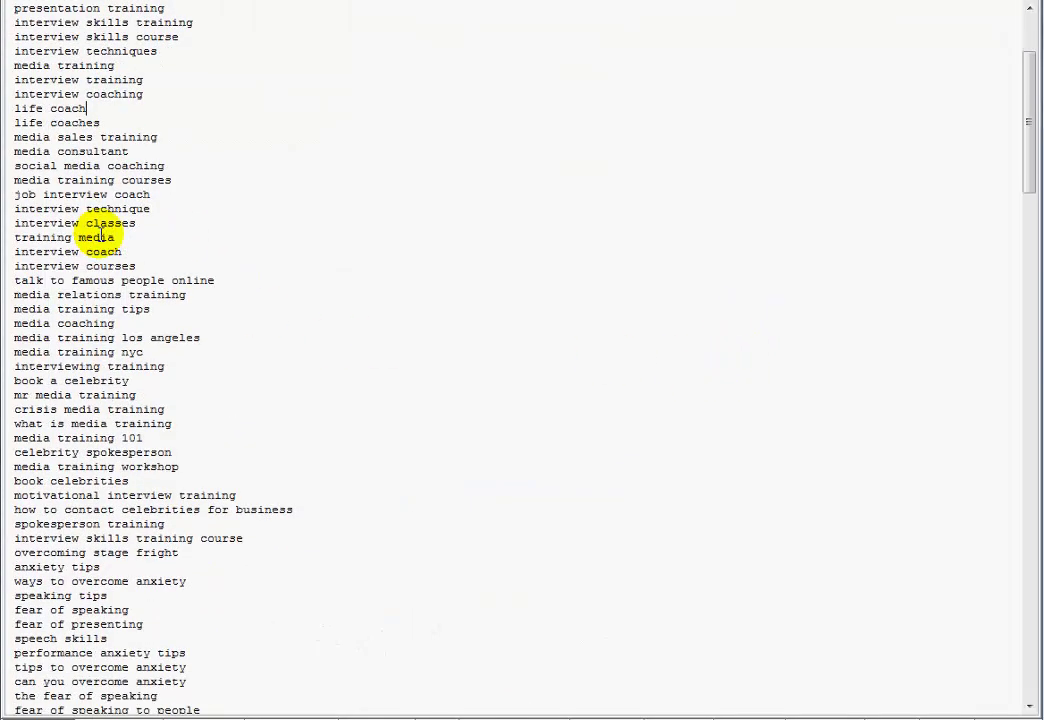
pyautogui.scroll(7, 100, 233)
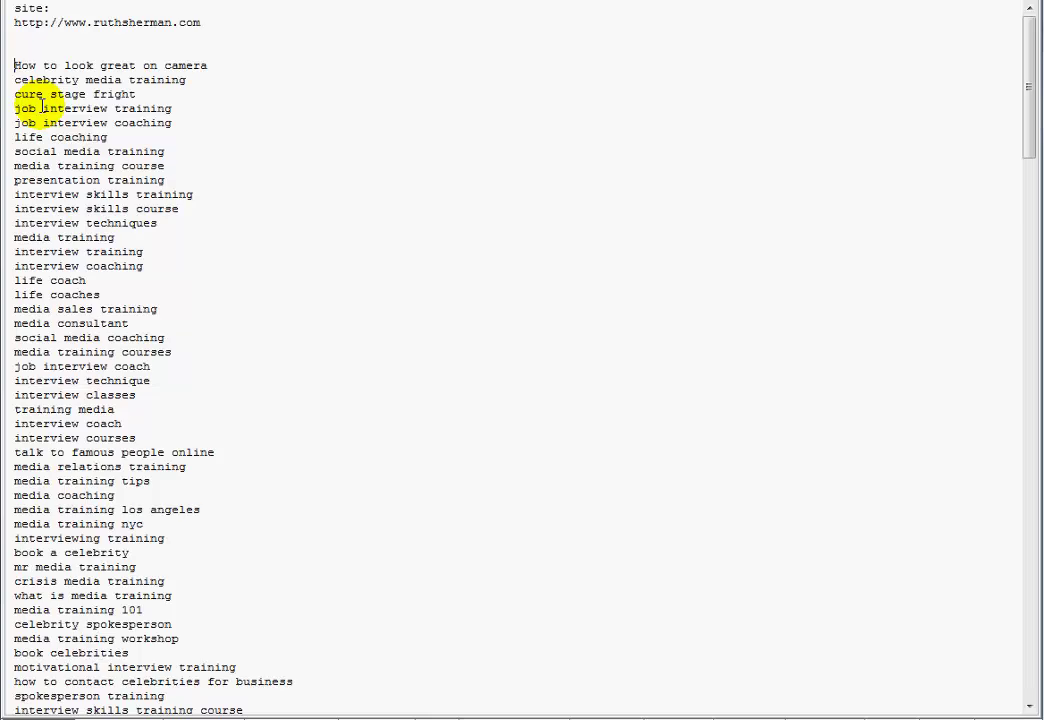
pyautogui.hotkey('shift', 'Down')
pyautogui.hotkey('shift', 'Down')
pyautogui.hotkey('shift', 'Down')
pyautogui.hotkey('shift', 'Down')
pyautogui.hotkey('shift', 'Down')
pyautogui.hotkey('shift', 'Down')
pyautogui.hotkey('shift', 'Down')
pyautogui.hotkey('shift', 'Down')
pyautogui.hotkey('shift', 'Down')
pyautogui.hotkey('shift', 'Down')
pyautogui.hotkey('shift', 'Down')
pyautogui.hotkey('shift', 'Down')
pyautogui.hotkey('shift', 'Down')
pyautogui.hotkey('shift', 'Down')
pyautogui.hotkey('shift', 'Down')
pyautogui.hotkey('shift', 'Down')
pyautogui.hotkey('shift', 'Down')
pyautogui.hotkey('shift', 'Down')
pyautogui.hotkey('shift', 'Down')
pyautogui.hotkey('shift', 'Down')
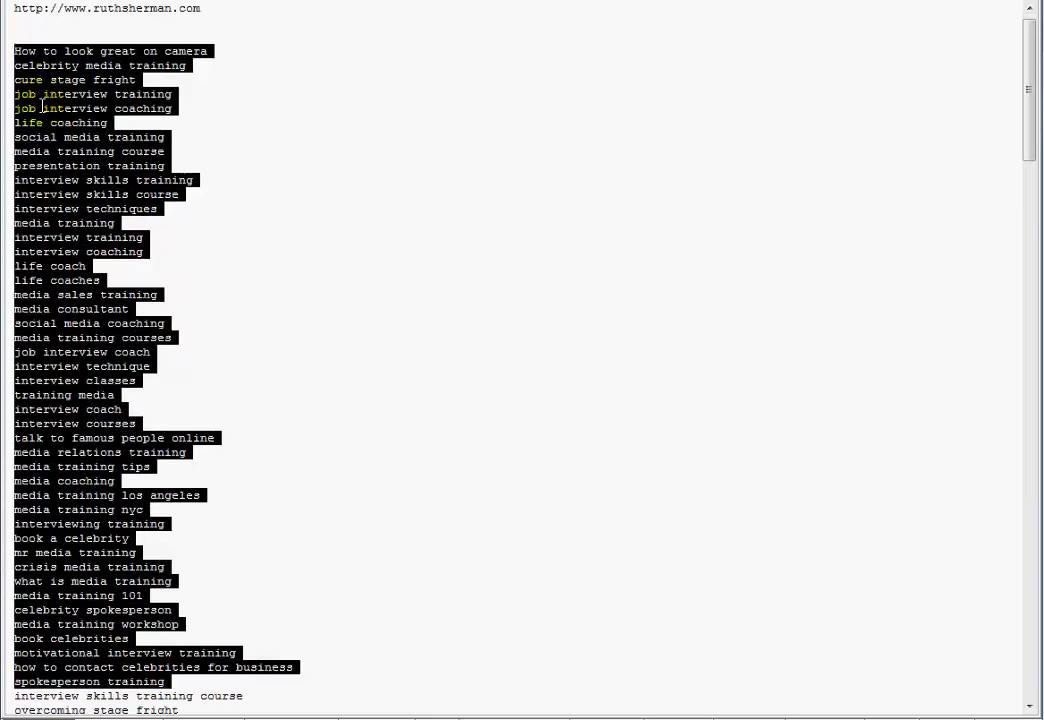
pyautogui.hotkey('alt', 'Tab')
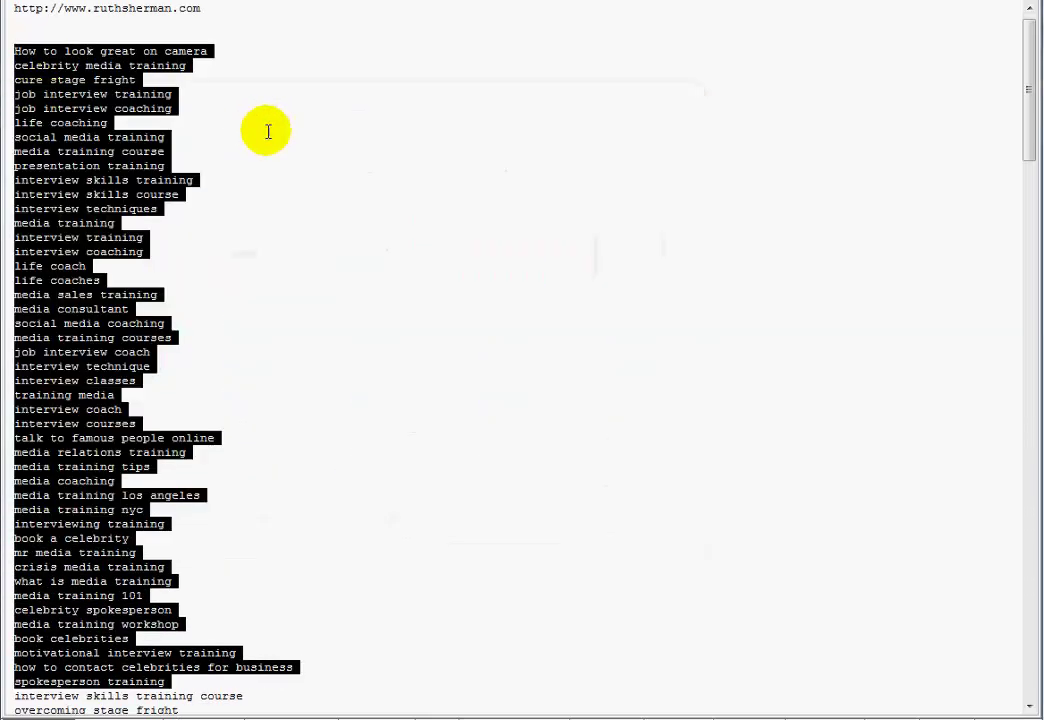
pyautogui.hotkey('alt', 'Tab')
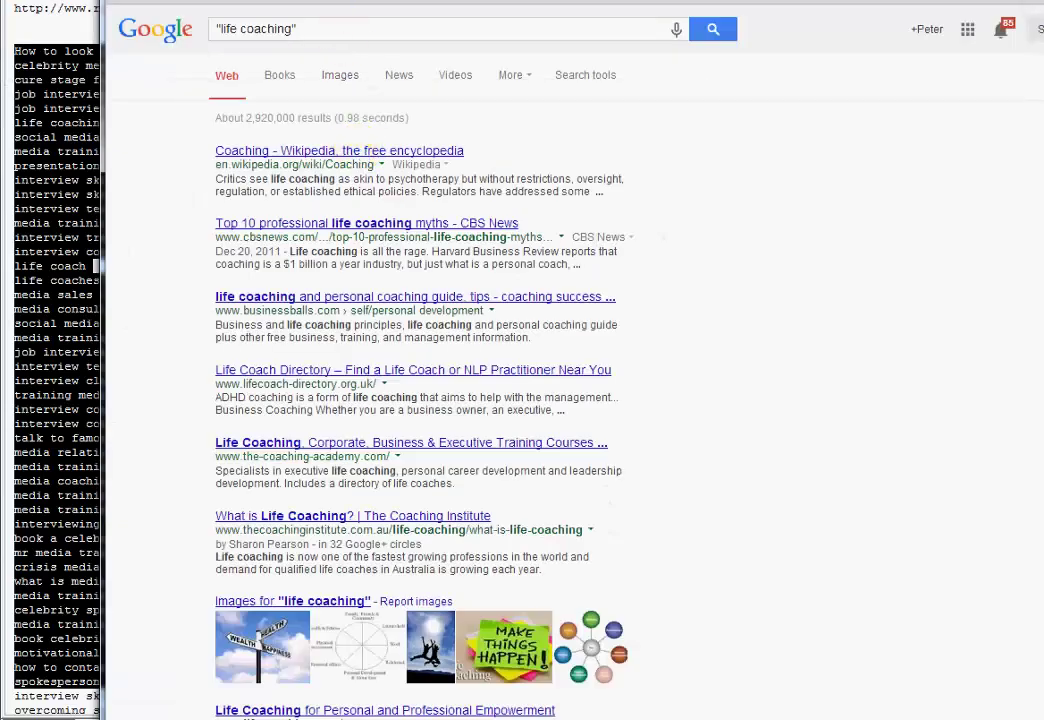
pyautogui.hotkey('alt', 'Tab')
pyautogui.hotkey('alt', 'Tab')
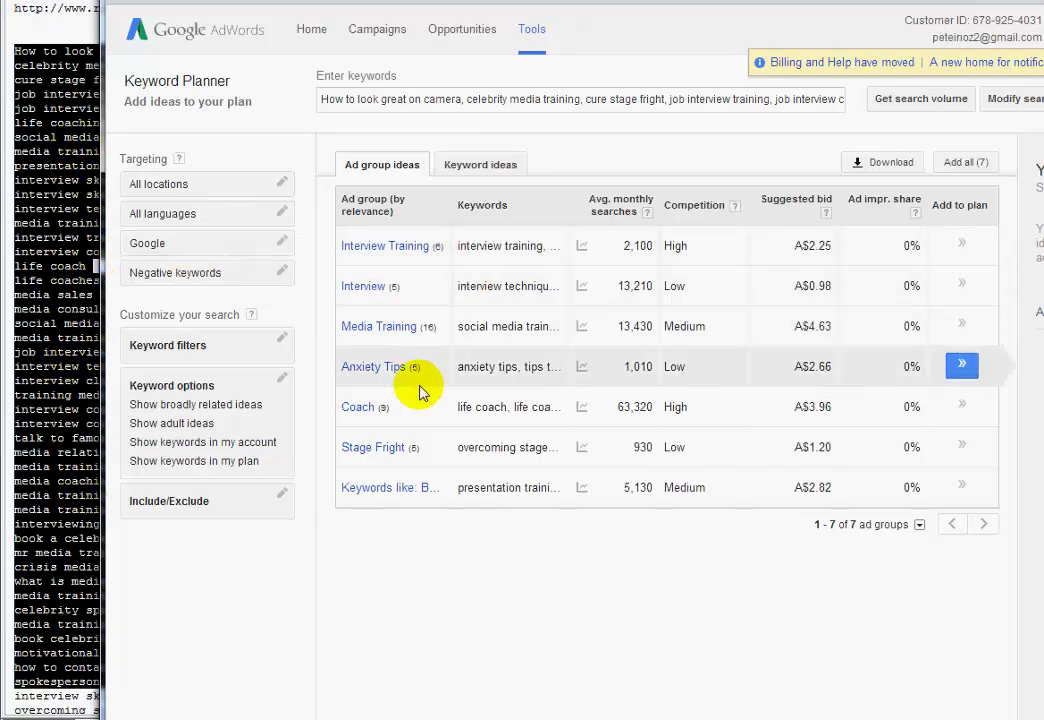
# Step: Open the Interview Training ad group's six keywords, then select 'interview' in the culled Notepad list
pyautogui.click(410, 250)
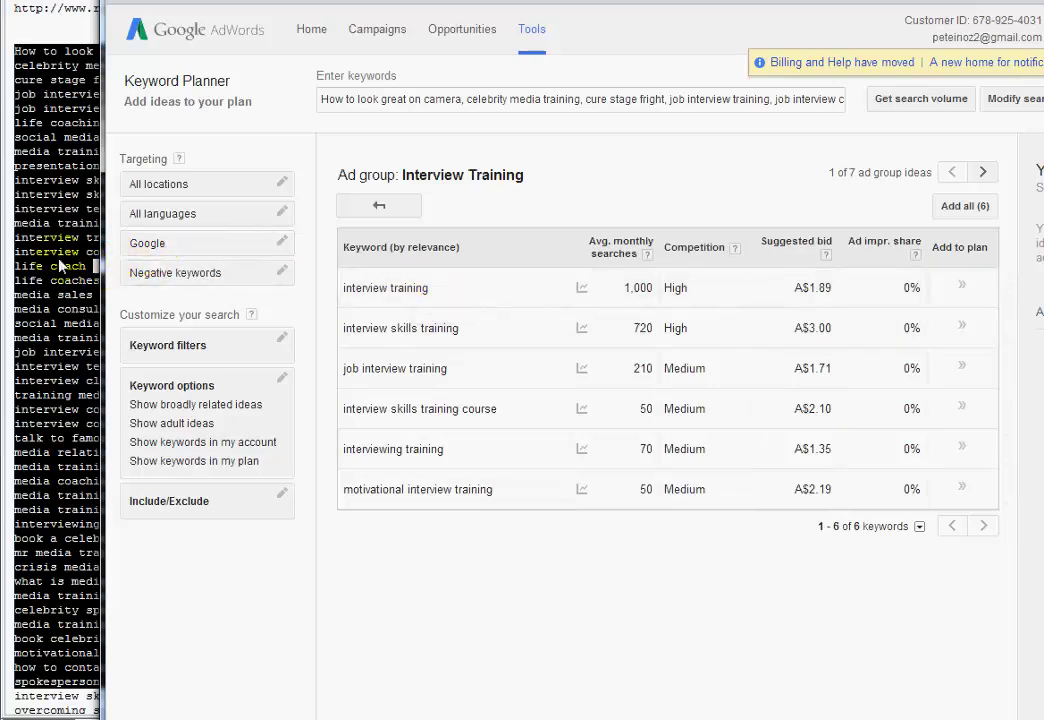
pyautogui.click(60, 265)
pyautogui.scroll(-11, 60, 268)
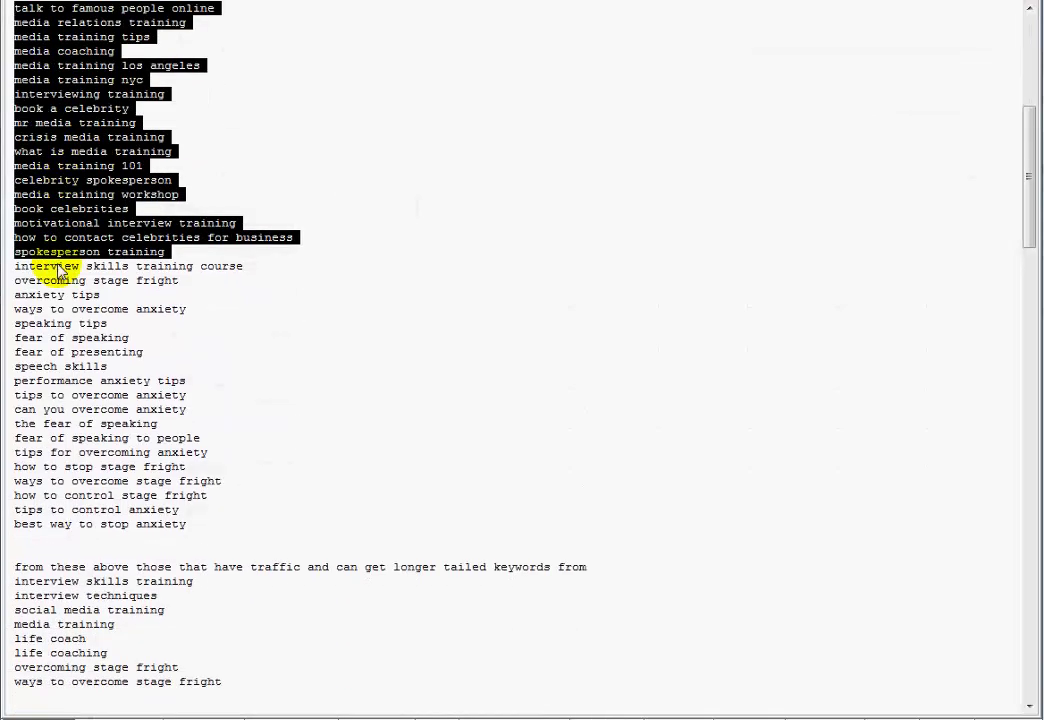
pyautogui.scroll(-6, 60, 268)
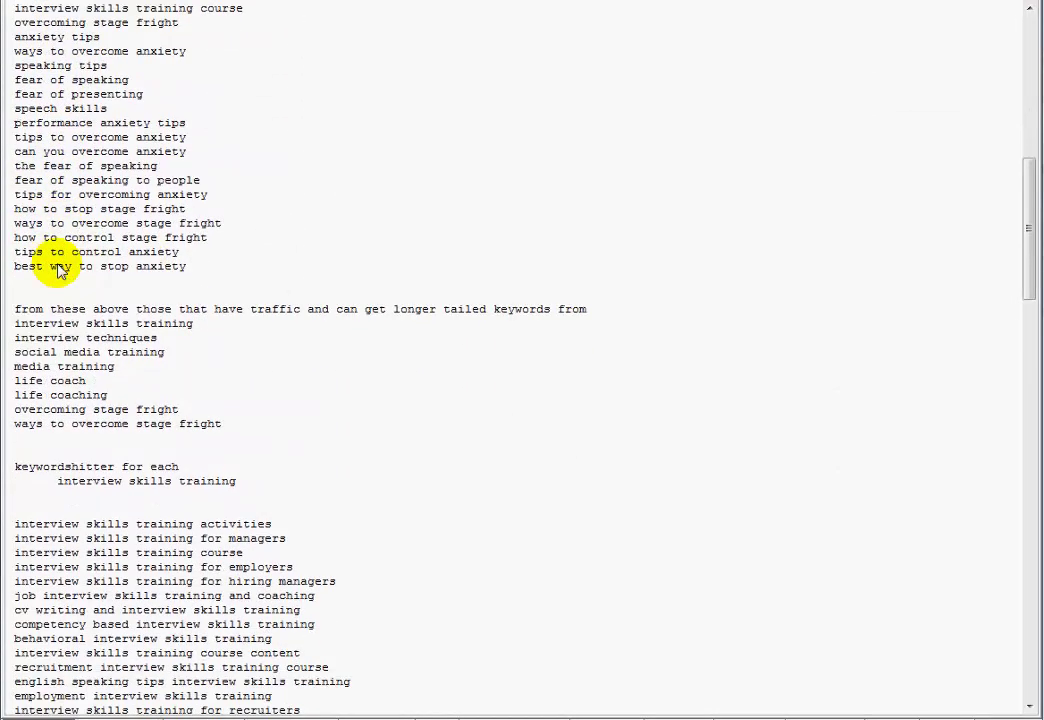
pyautogui.scroll(1, 60, 268)
pyautogui.doubleClick(40, 369)
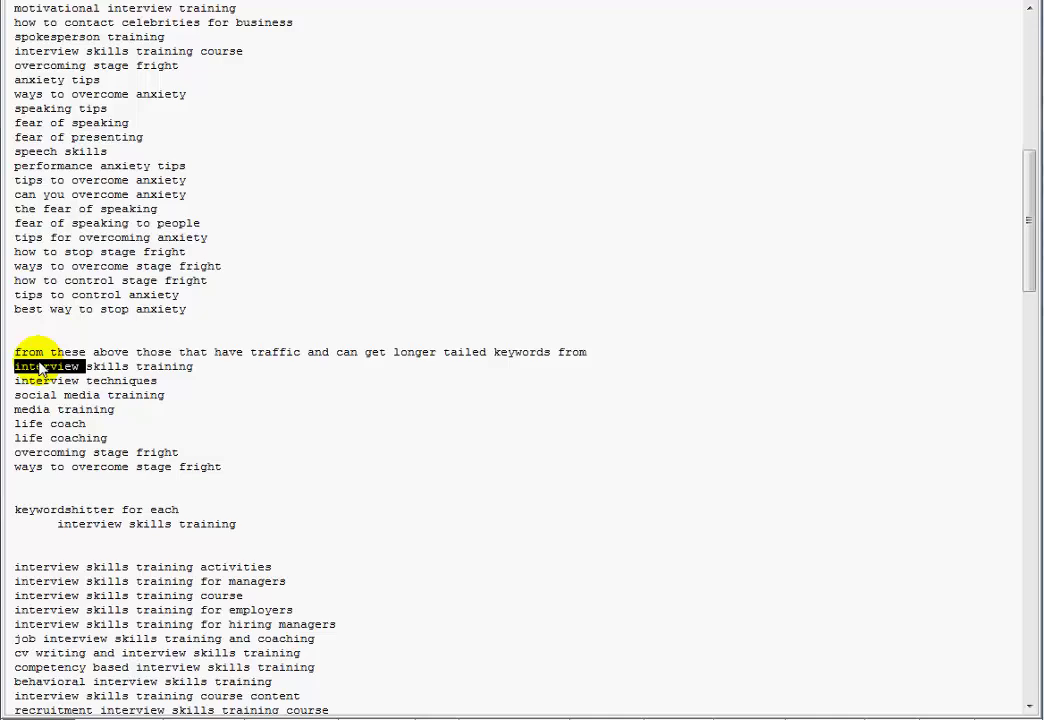
# Step: Review the Interview and Media Training ad groups, selecting the keyword 'interview techniques'
pyautogui.hotkey('alt', 'Tab')
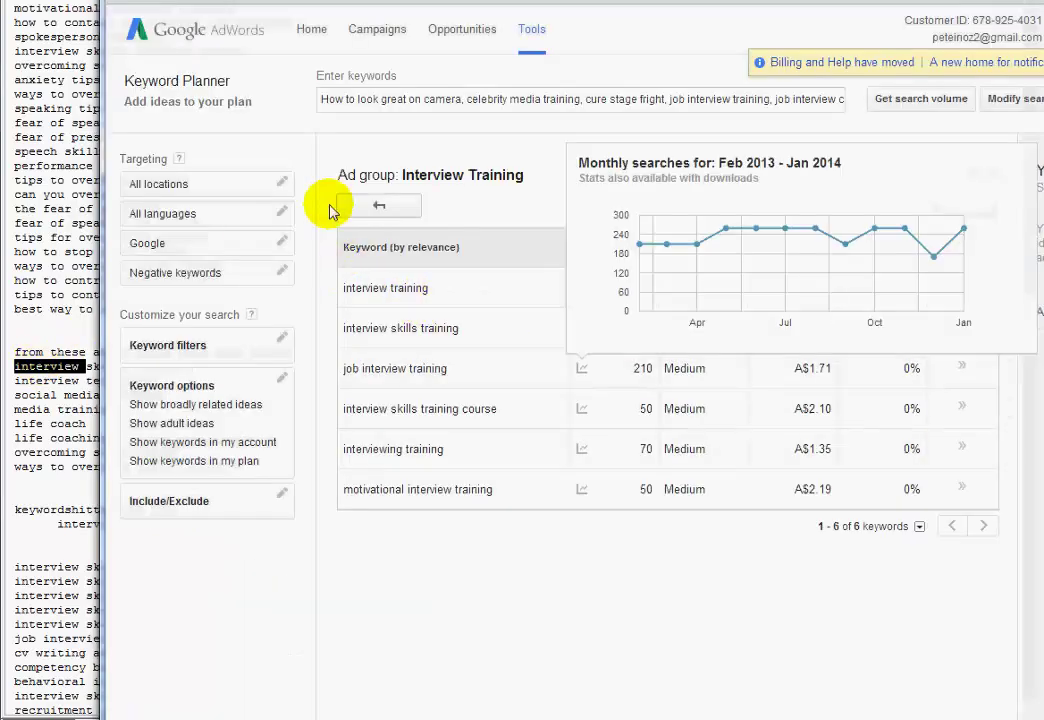
pyautogui.click(375, 205)
pyautogui.click(368, 284)
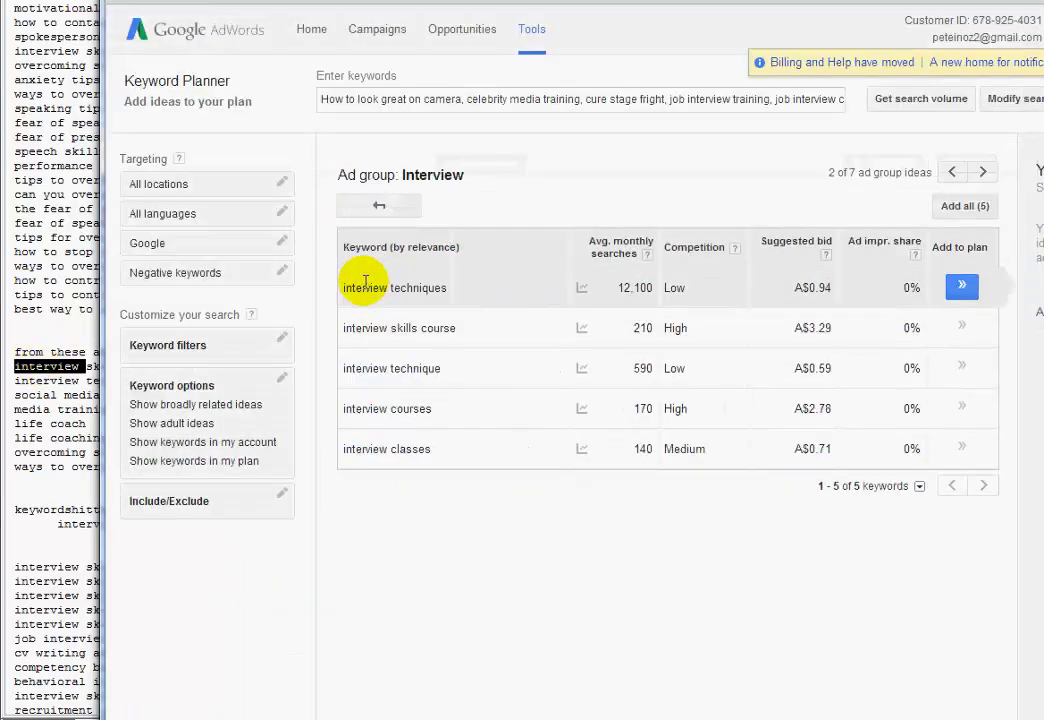
pyautogui.moveTo(347, 289); pyautogui.dragTo(446, 288)
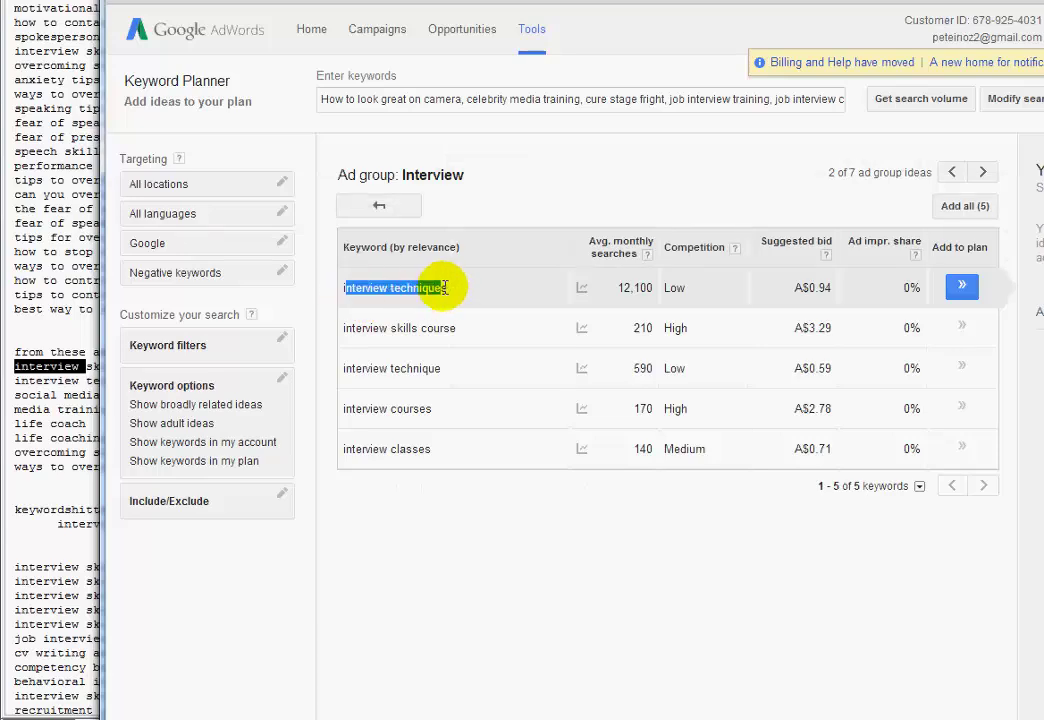
pyautogui.click(379, 205)
pyautogui.click(365, 324)
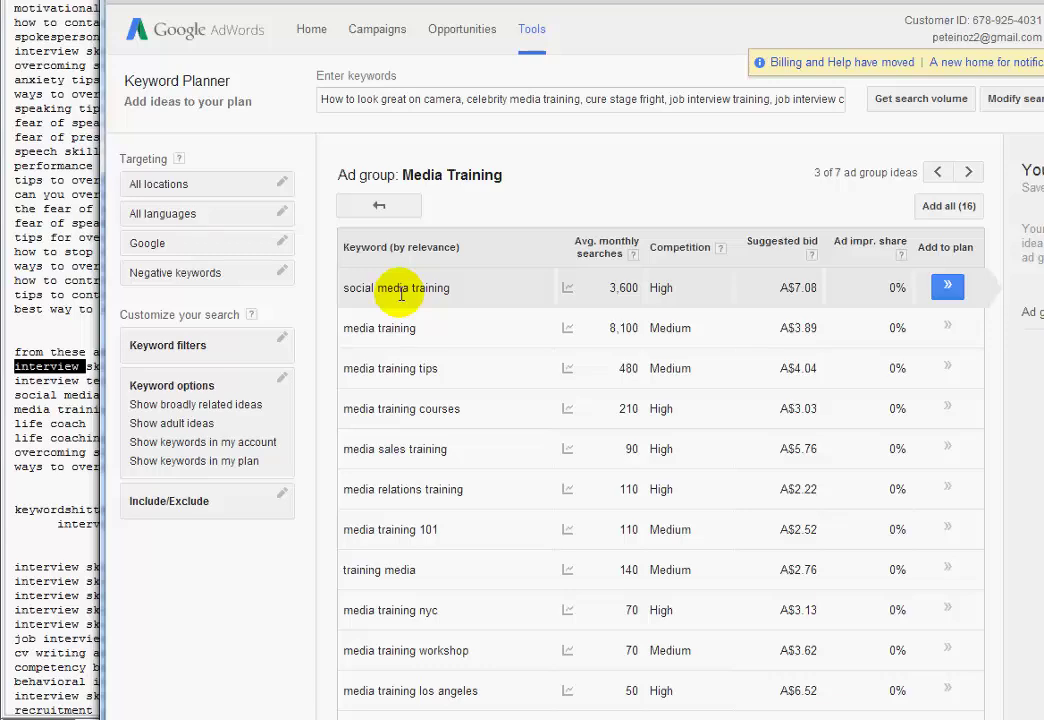
pyautogui.click(381, 207)
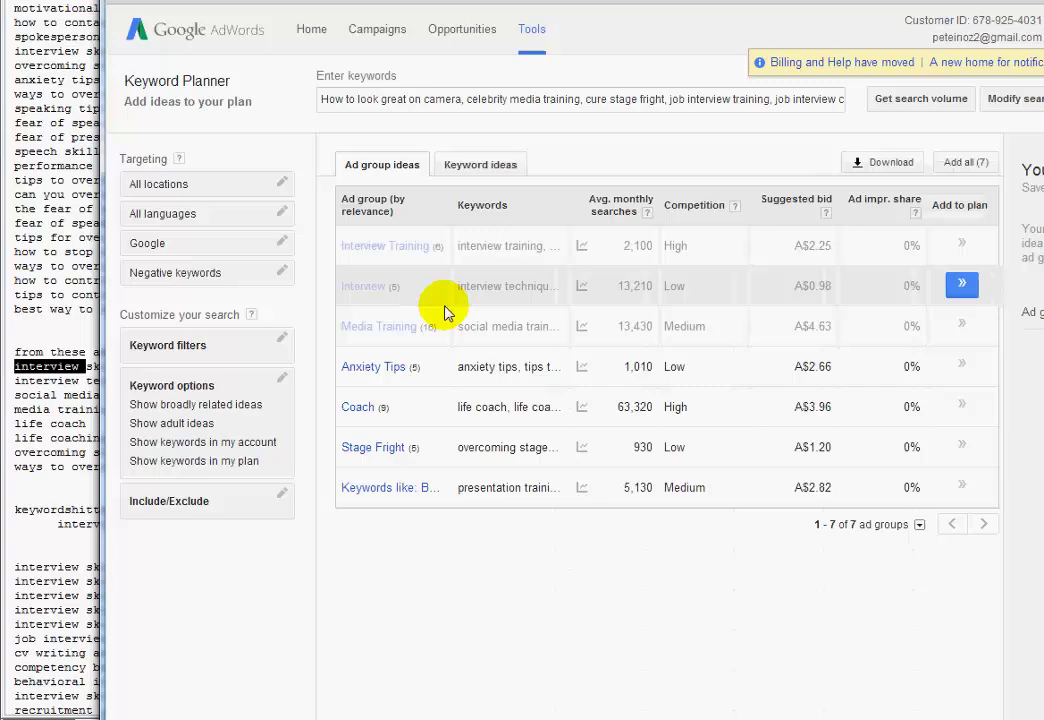
# Step: Review the Anxiety Tips and Coach ad groups, selecting the 'anxiety tips' keyword
pyautogui.click(372, 367)
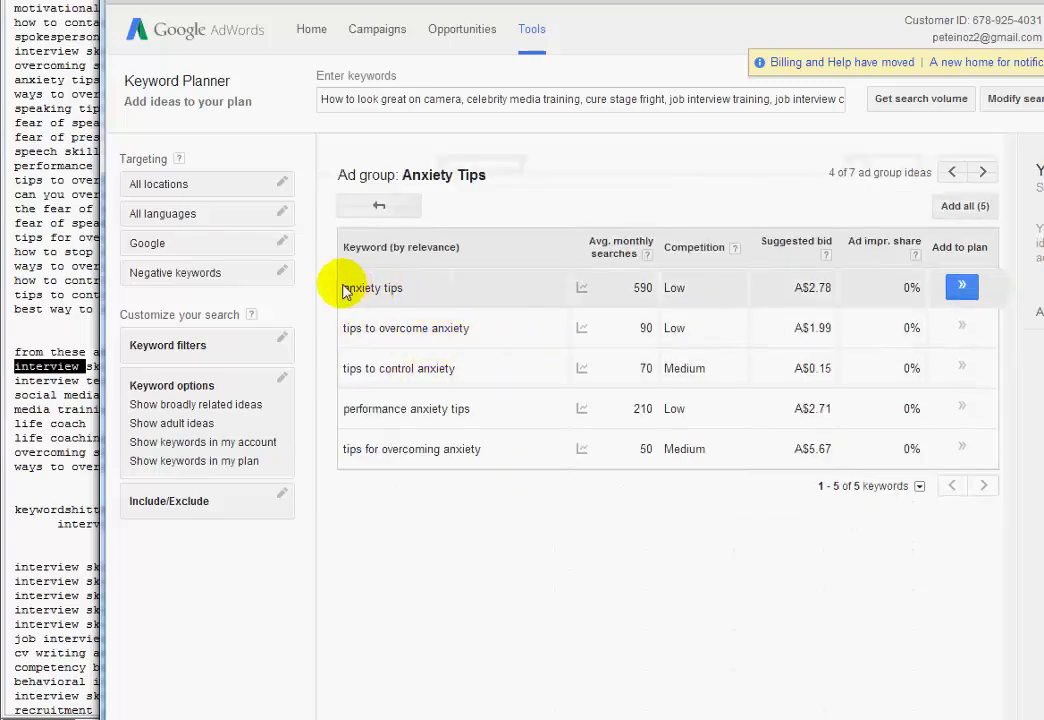
pyautogui.moveTo(345, 287); pyautogui.dragTo(408, 287)
pyautogui.click(380, 208)
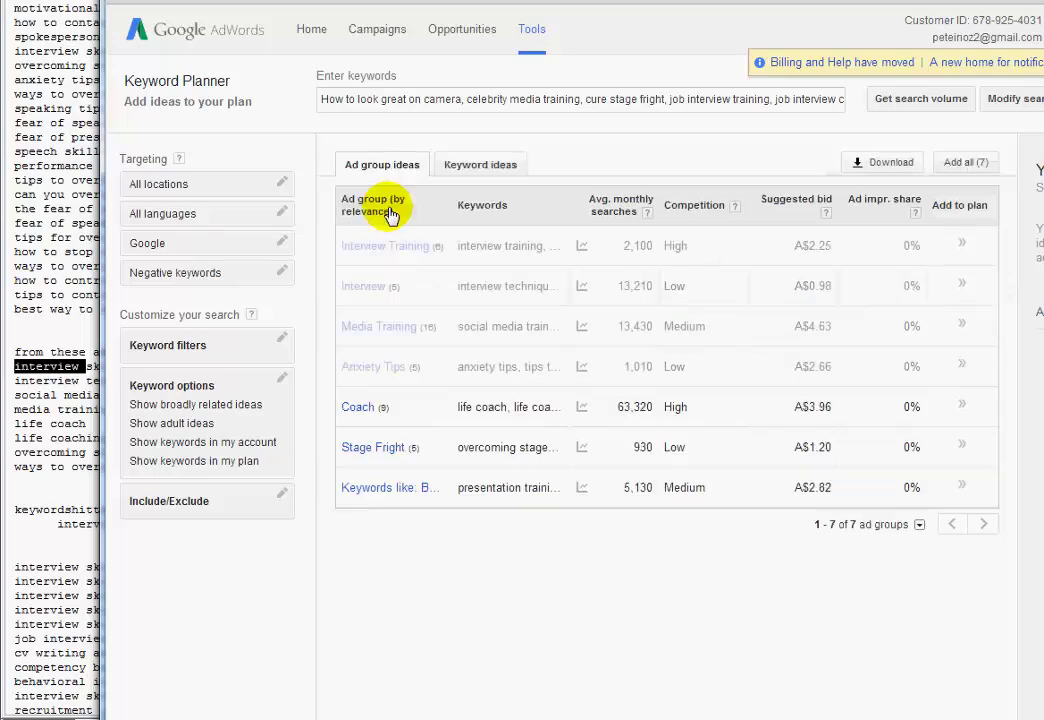
pyautogui.click(355, 408)
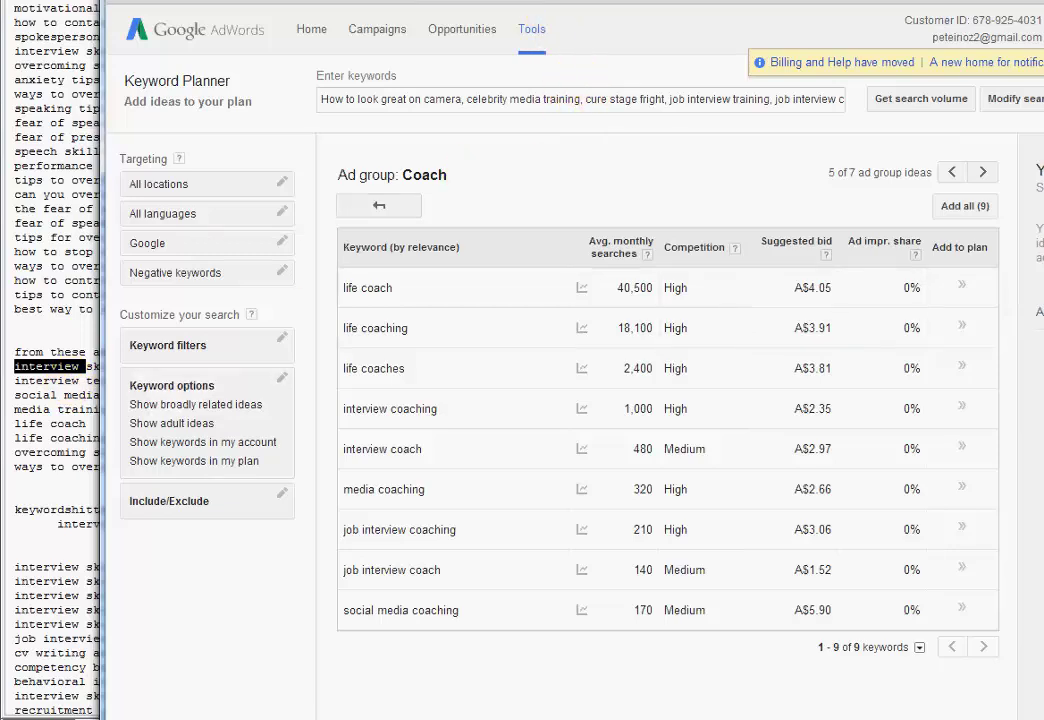
pyautogui.click(379, 205)
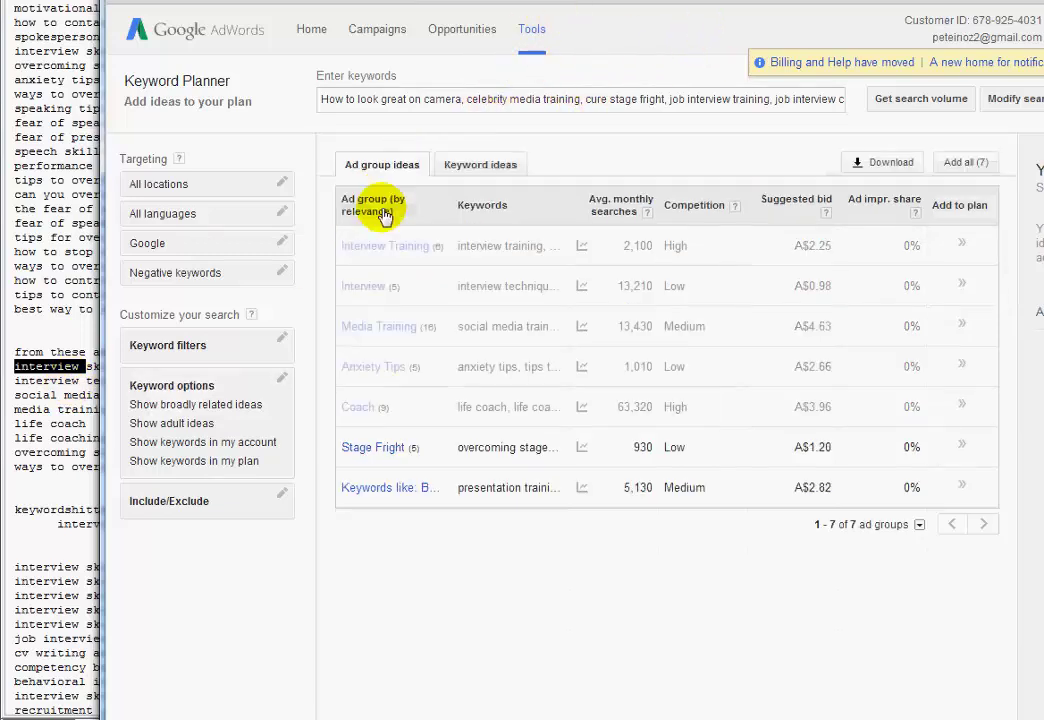
# Step: Review the Stage Fright and Keywords like: Book Celebrities ad groups, then switch to Keyword ideas
pyautogui.click(363, 447)
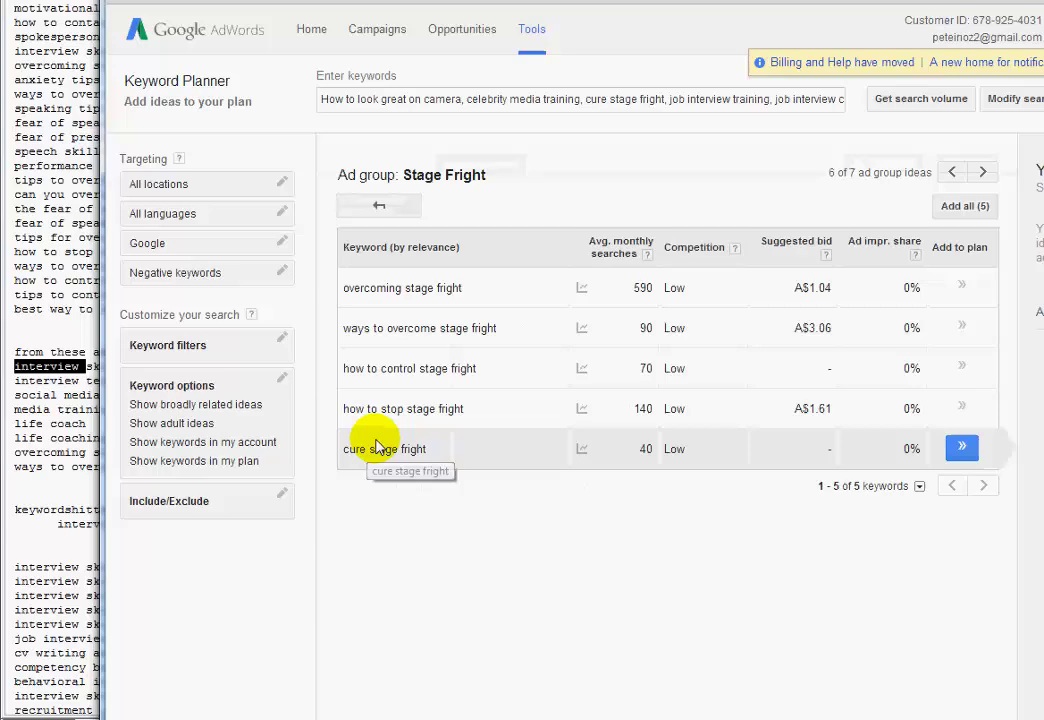
pyautogui.moveTo(349, 286); pyautogui.dragTo(501, 289)
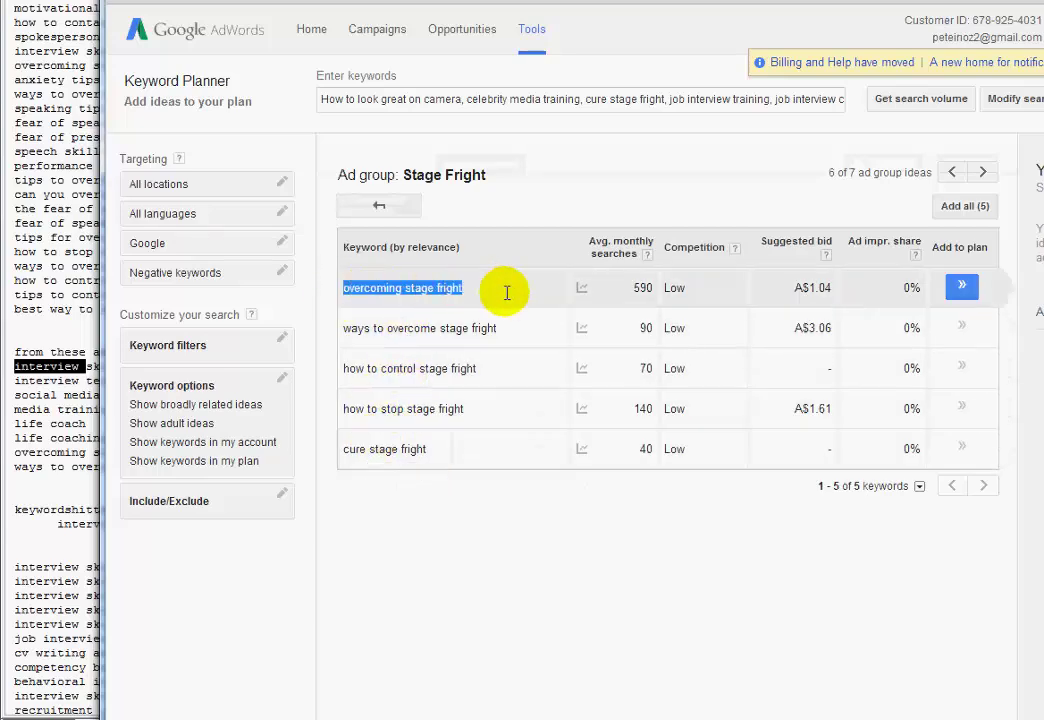
pyautogui.click(385, 206)
pyautogui.click(385, 489)
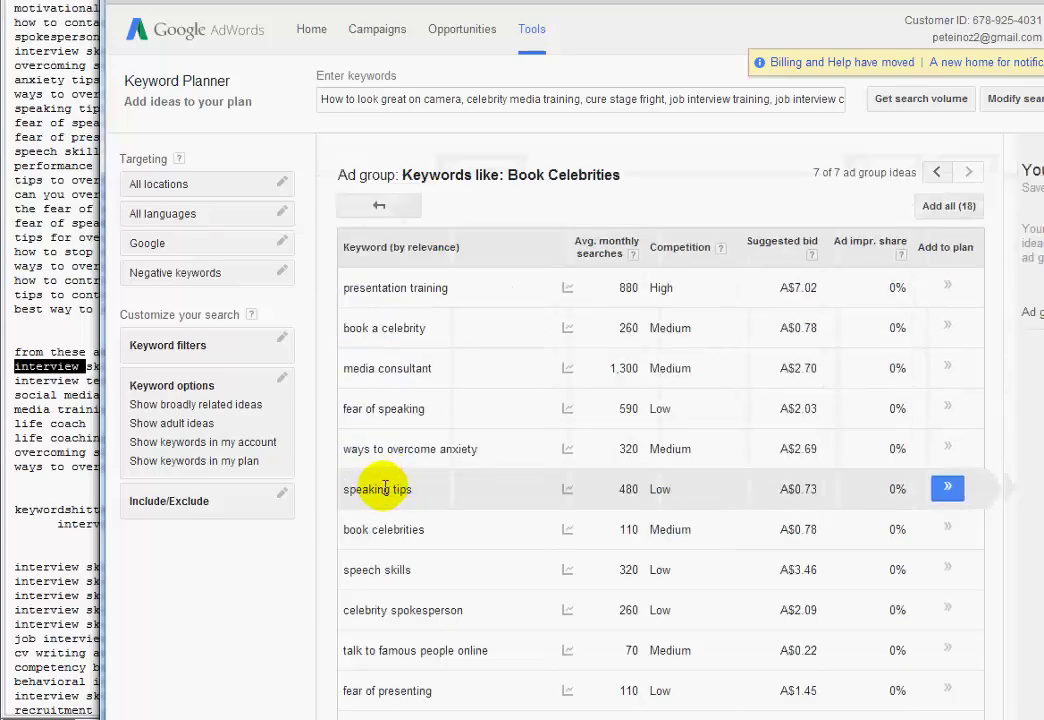
pyautogui.click(380, 208)
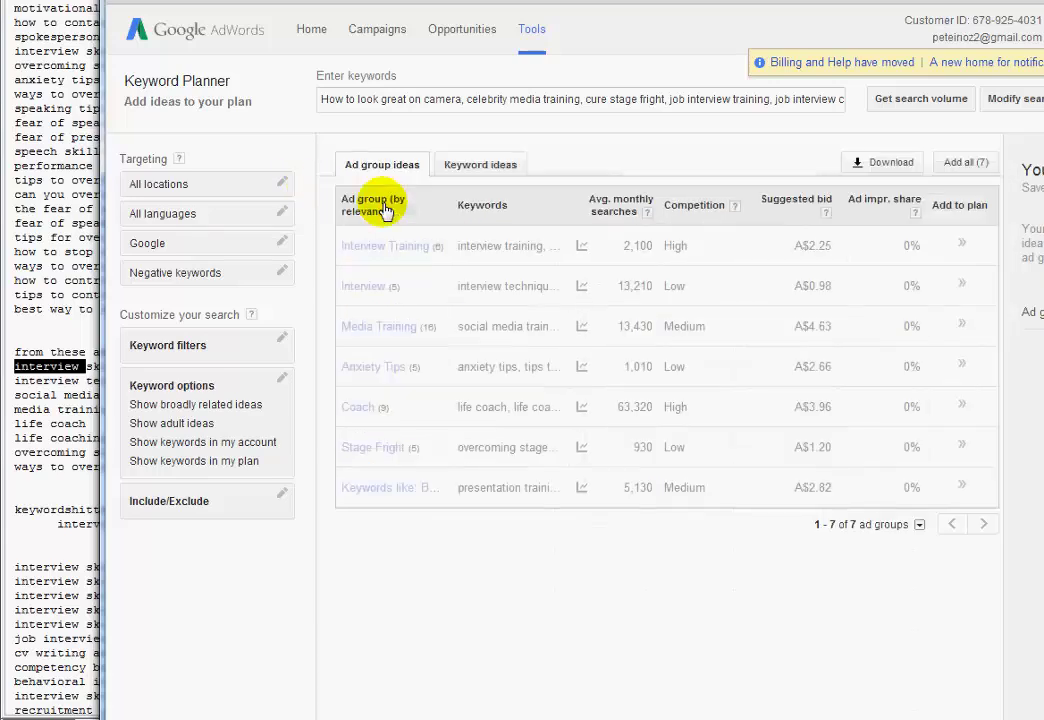
pyautogui.click(496, 170)
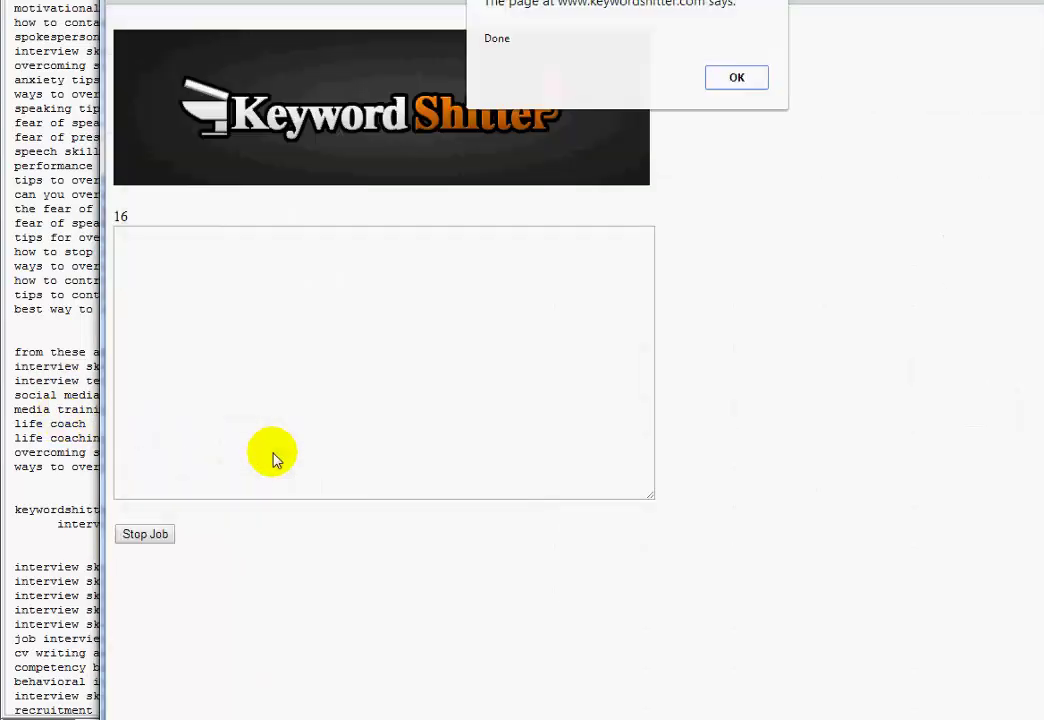
# Step: Dismiss the Done notice, copy 'interview skills training' from the notes, and focus the Keyword Shitter box
pyautogui.click(739, 80)
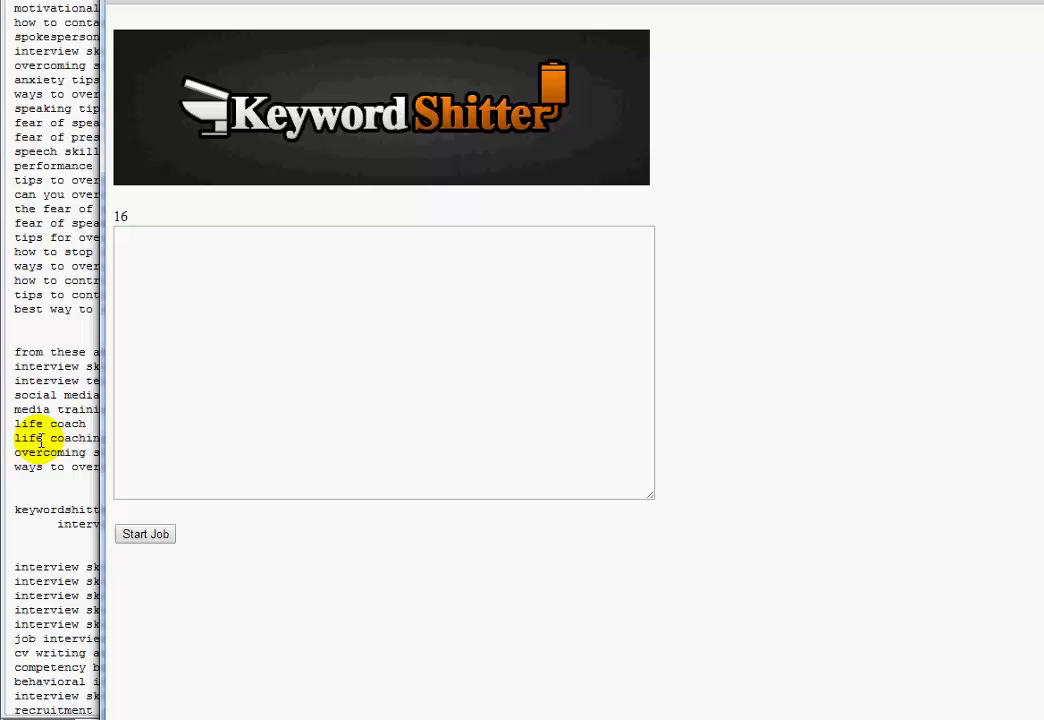
pyautogui.click(217, 466)
pyautogui.hotkey('shift', 'Home')
pyautogui.hotkey('shift', 'Up')
pyautogui.hotkey('shift', 'Up')
pyautogui.hotkey('shift', 'Up')
pyautogui.hotkey('shift', 'Up')
pyautogui.hotkey('shift', 'Up')
pyautogui.hotkey('shift', 'Up')
pyautogui.hotkey('shift', 'Up')
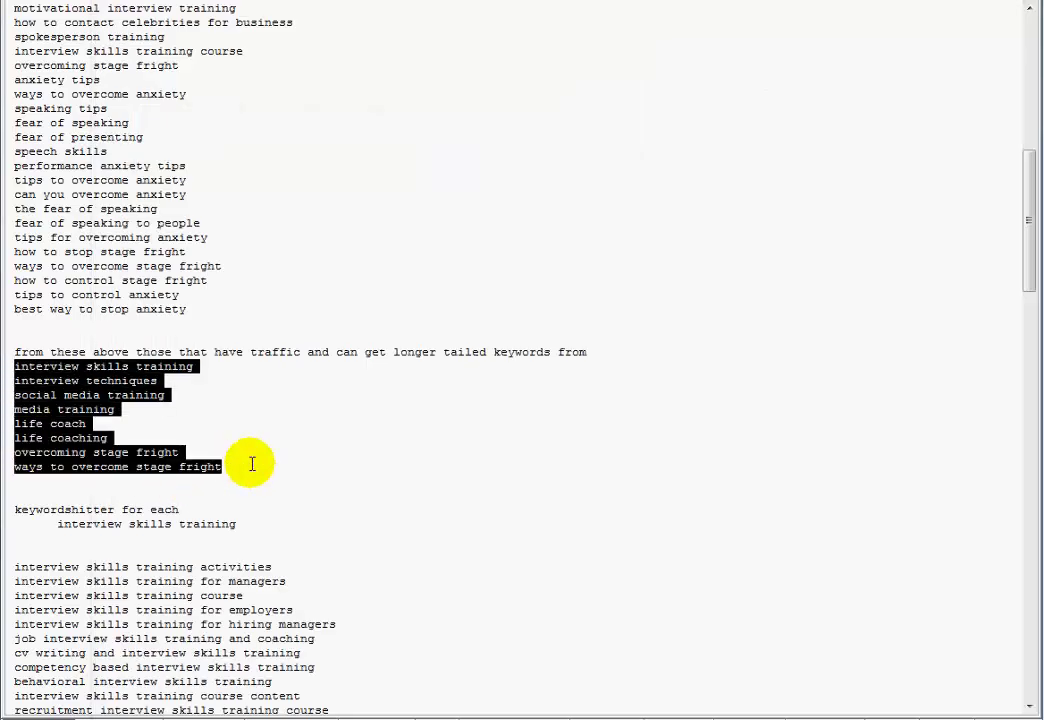
pyautogui.click(112, 410)
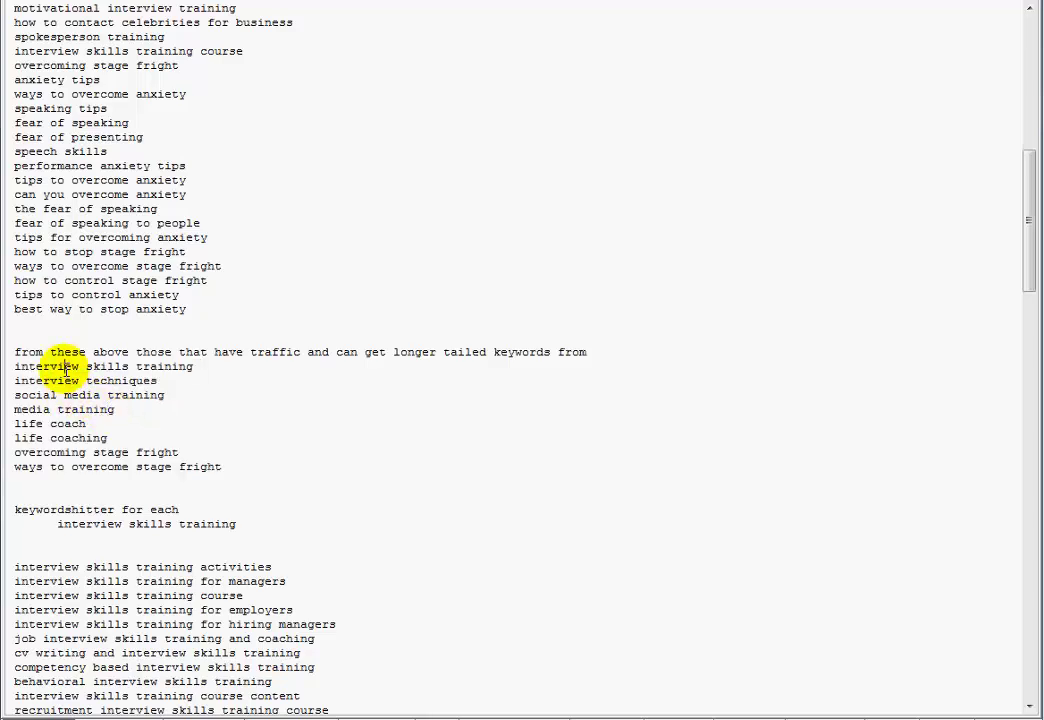
pyautogui.tripleClick(65, 369)
pyautogui.hotkey('ctrl', 'c')
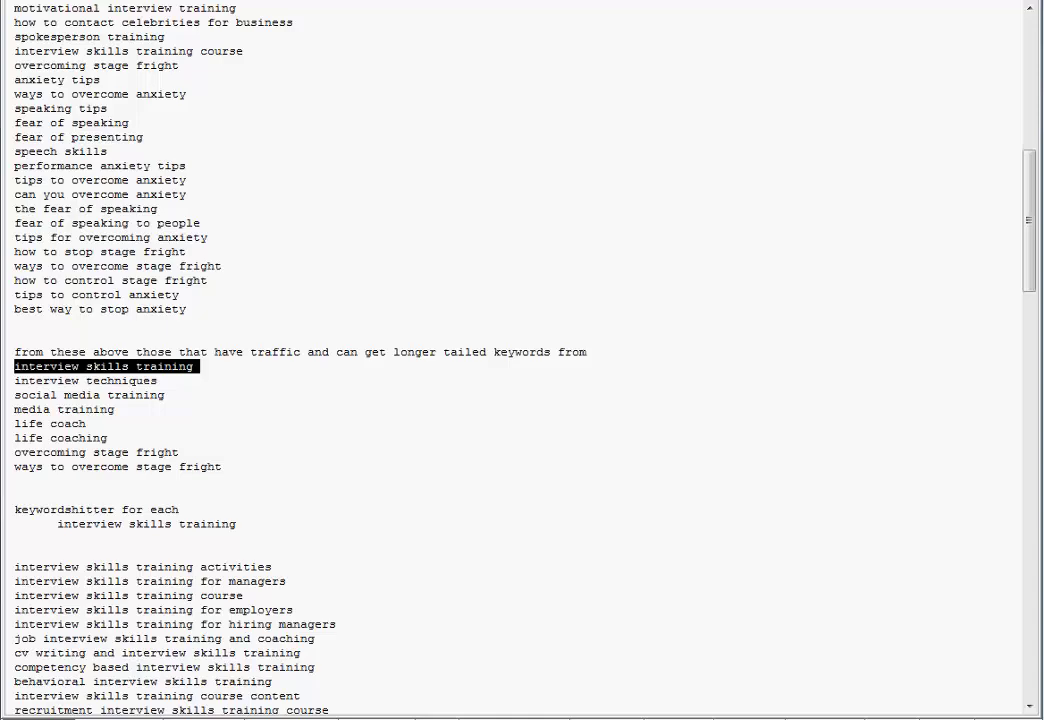
pyautogui.hotkey('alt', 'Tab')
pyautogui.click(373, 317)
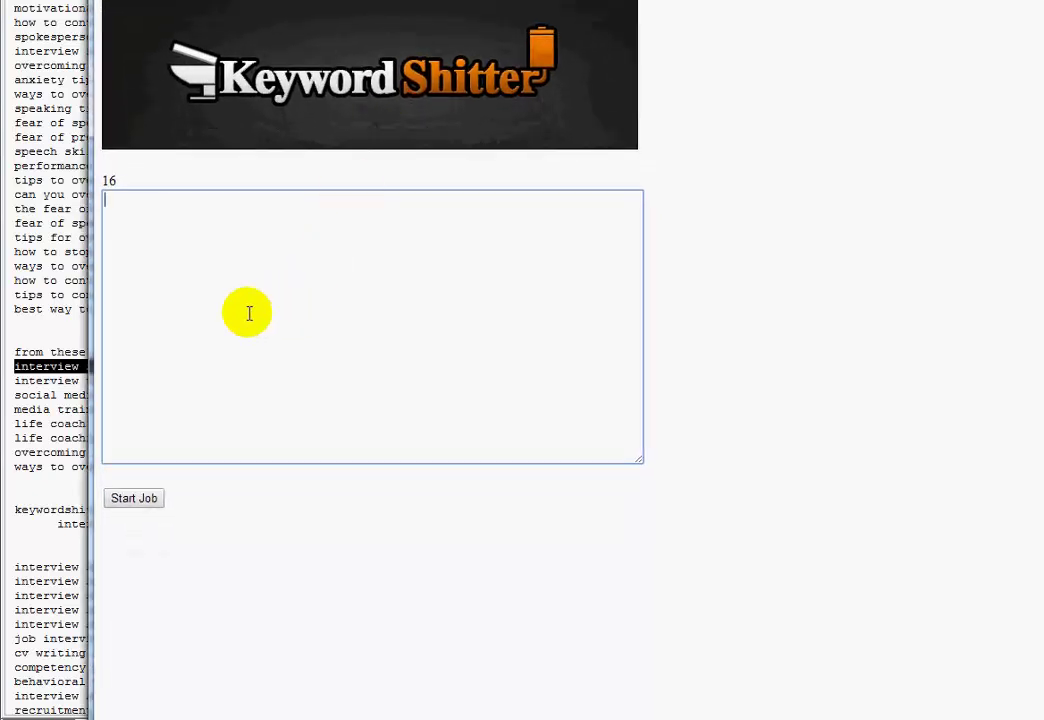
# Step: Paste 'interview skills training' into Keyword Shitter, run the job, and stop it at 51 suggestions
pyautogui.hotkey('ctrl', 'v')
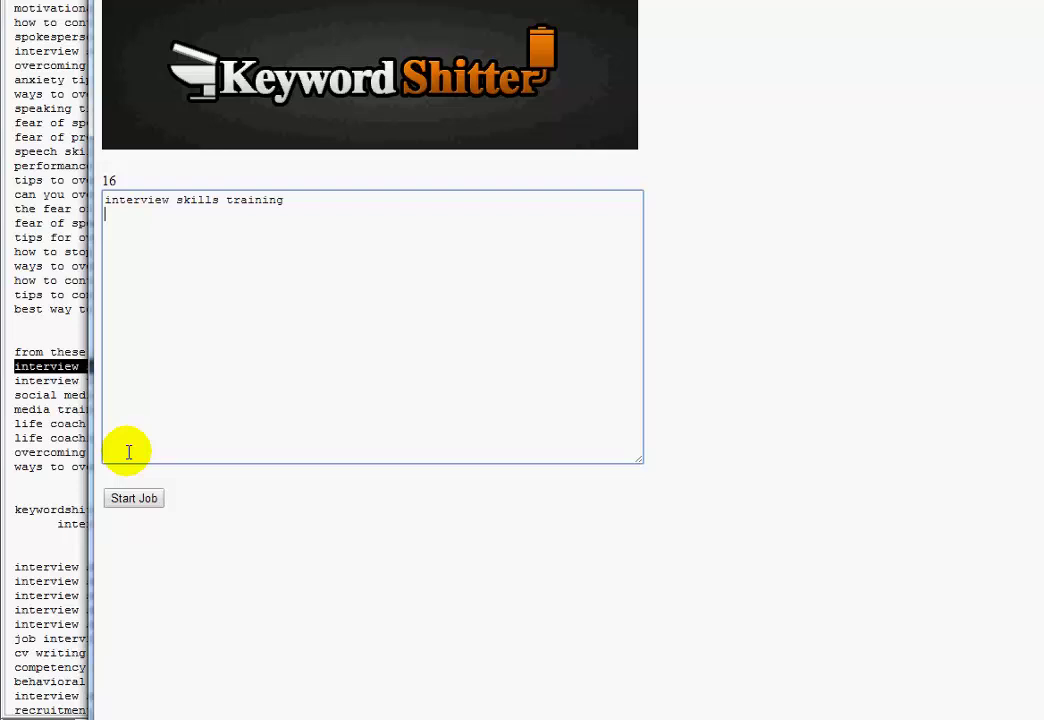
pyautogui.click(131, 505)
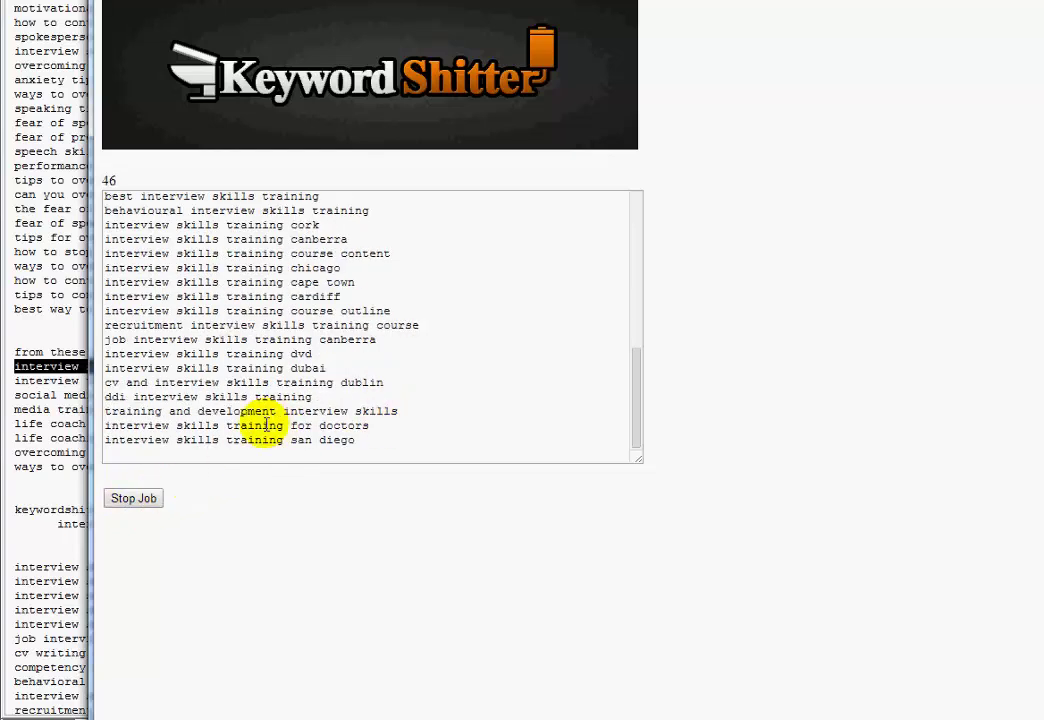
pyautogui.click(148, 499)
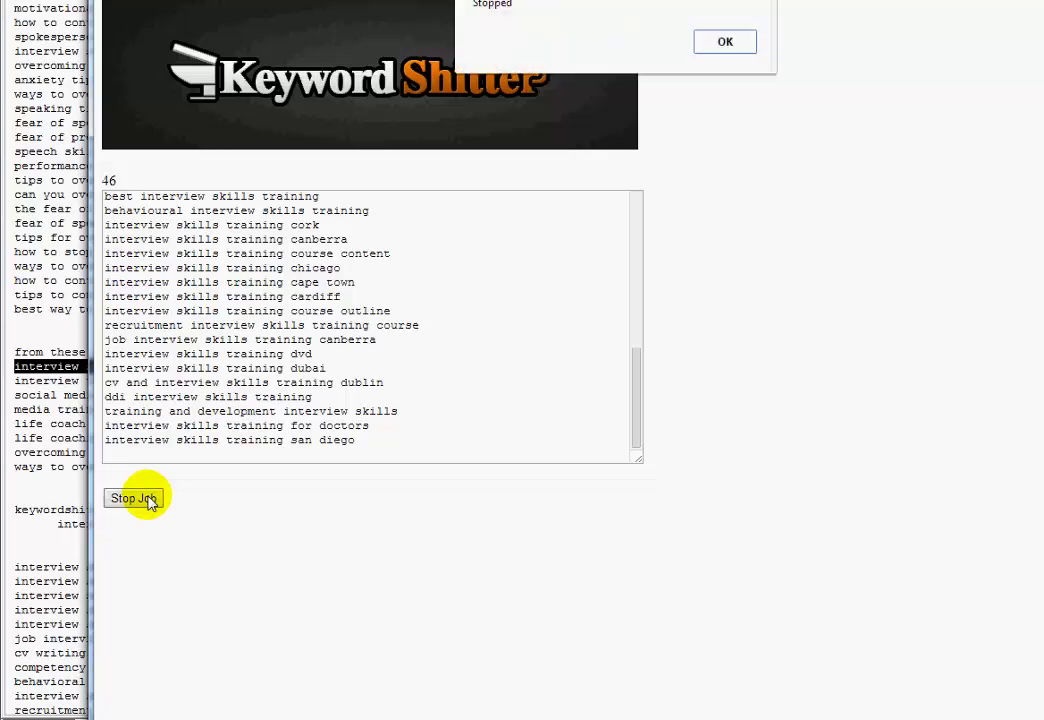
pyautogui.click(725, 41)
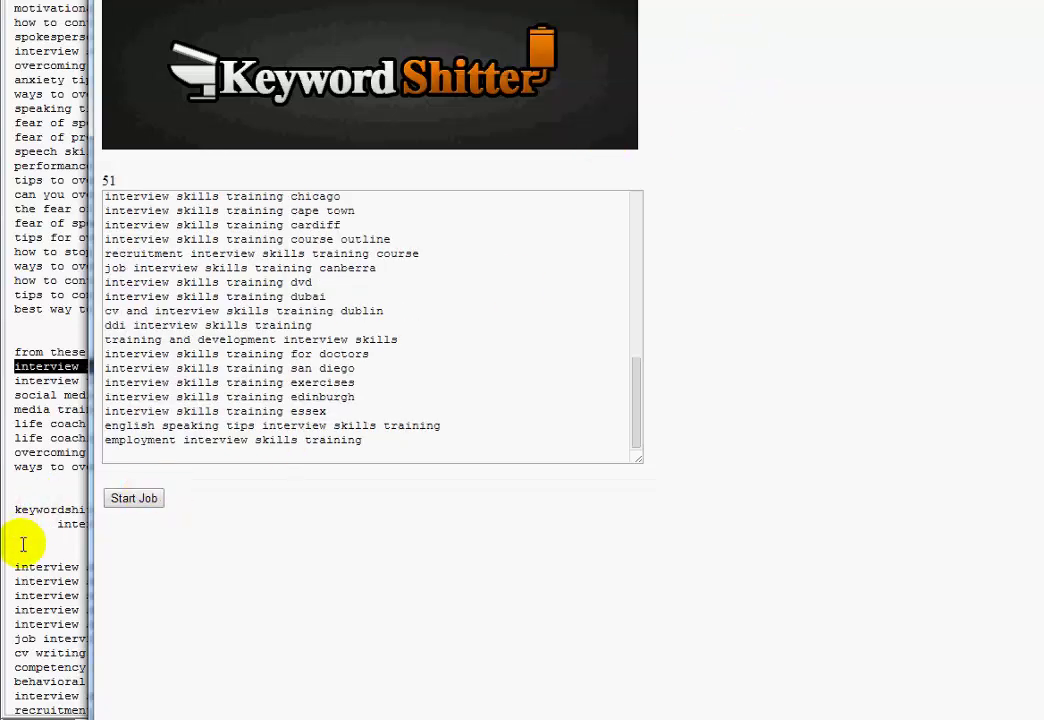
# Step: Select the 14 phrases from 'interview skills training activities' through 'for recruiters' in NoteTab
pyautogui.hotkey('alt', 'Tab')
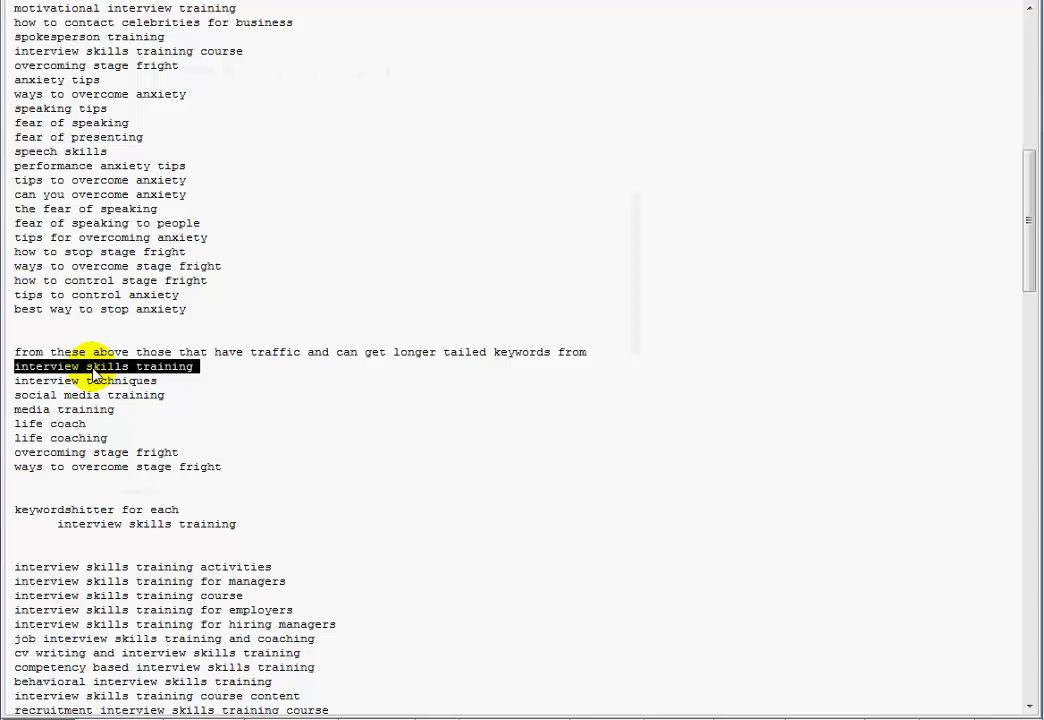
pyautogui.click(49, 570)
pyautogui.scroll(-1, 49, 570)
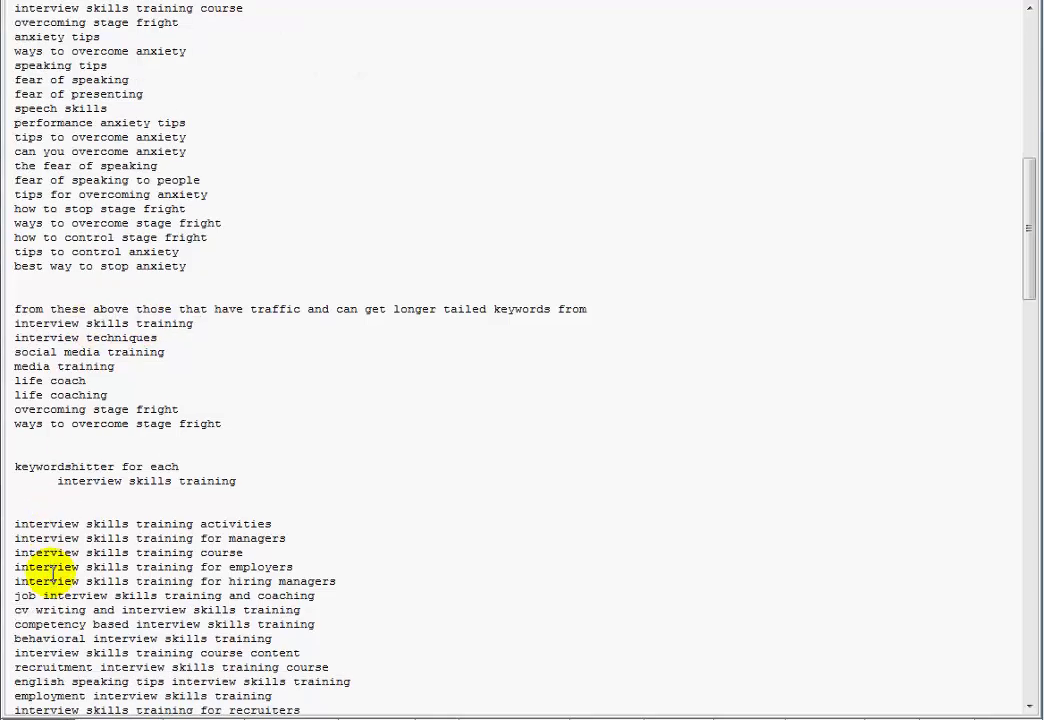
pyautogui.click(15, 524)
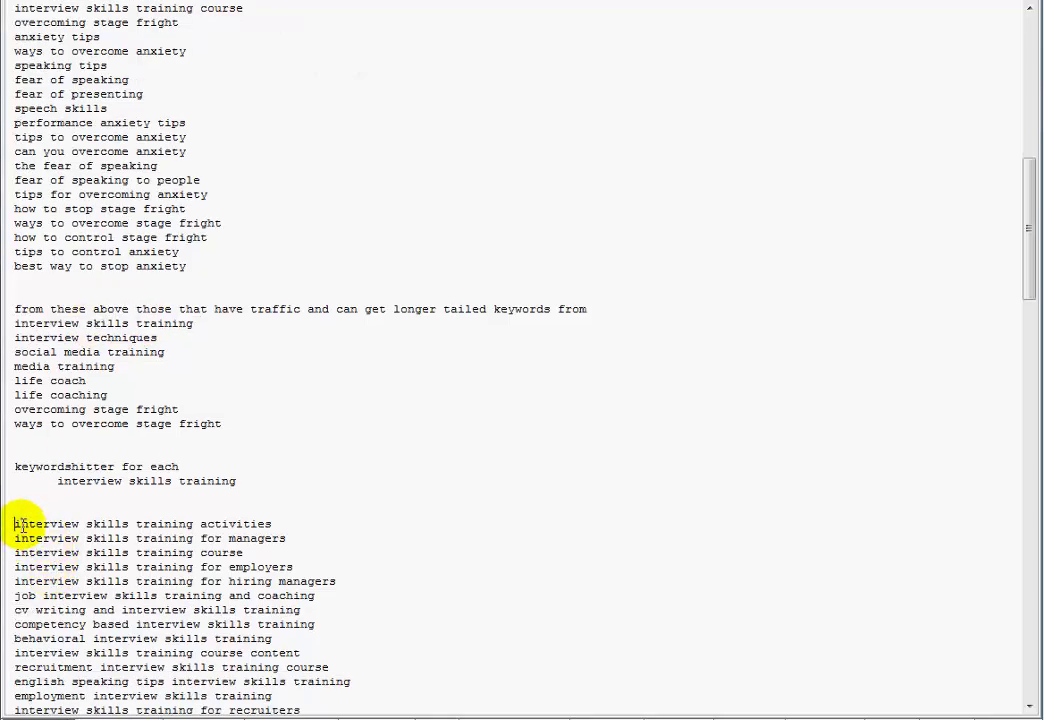
pyautogui.hotkey('shift', 'Down')
pyautogui.hotkey('shift', 'Down')
pyautogui.hotkey('shift', 'Down')
pyautogui.hotkey('shift', 'Down')
pyautogui.hotkey('shift', 'Down')
pyautogui.hotkey('shift', 'Down')
pyautogui.hotkey('shift', 'Down')
pyautogui.hotkey('shift', 'Down')
pyautogui.hotkey('shift', 'Down')
pyautogui.hotkey('shift', 'Down')
pyautogui.hotkey('shift', 'Down')
pyautogui.hotkey('shift', 'Down')
pyautogui.hotkey('shift', 'Down')
pyautogui.hotkey('shift', 'Down')
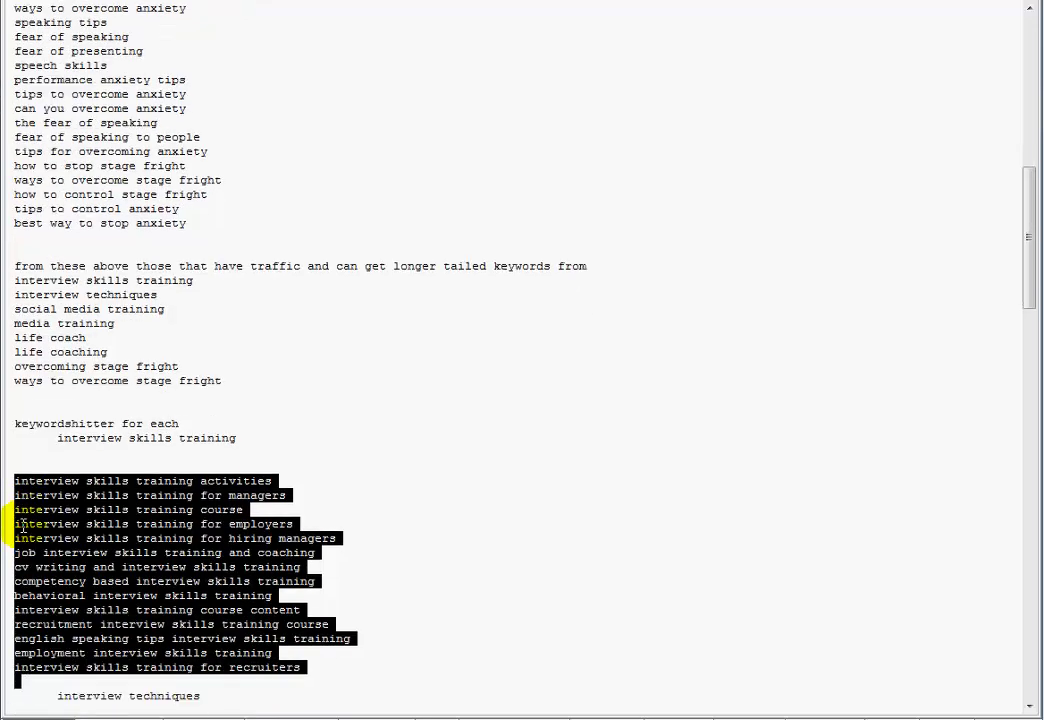
pyautogui.click(52, 483)
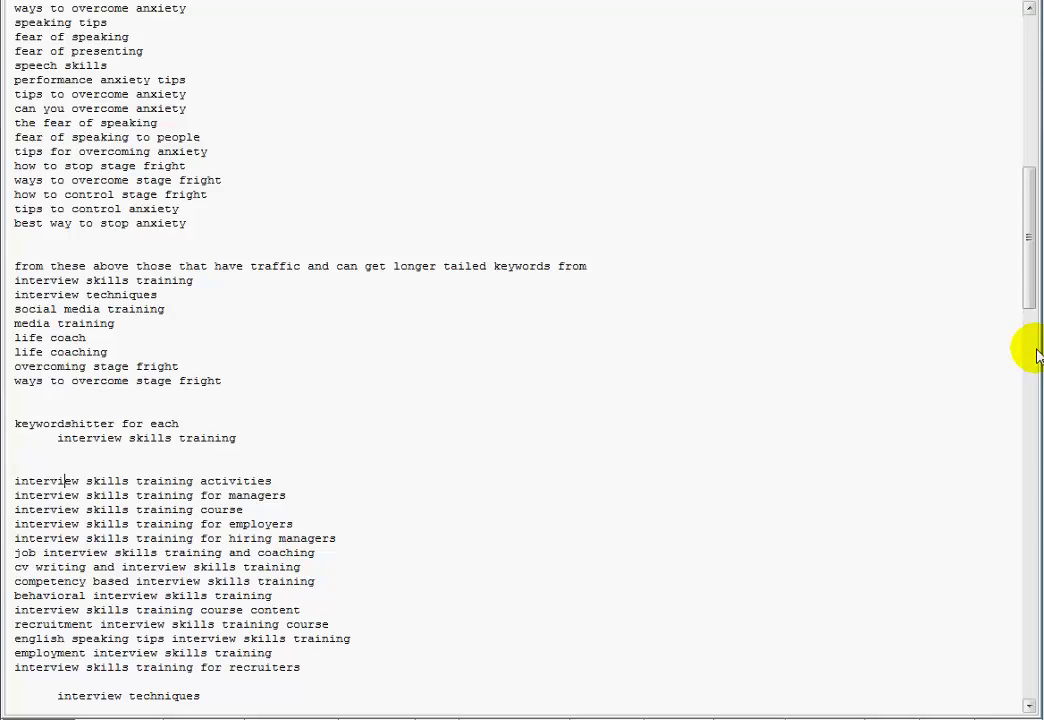
pyautogui.hotkey('alt', 'Tab')
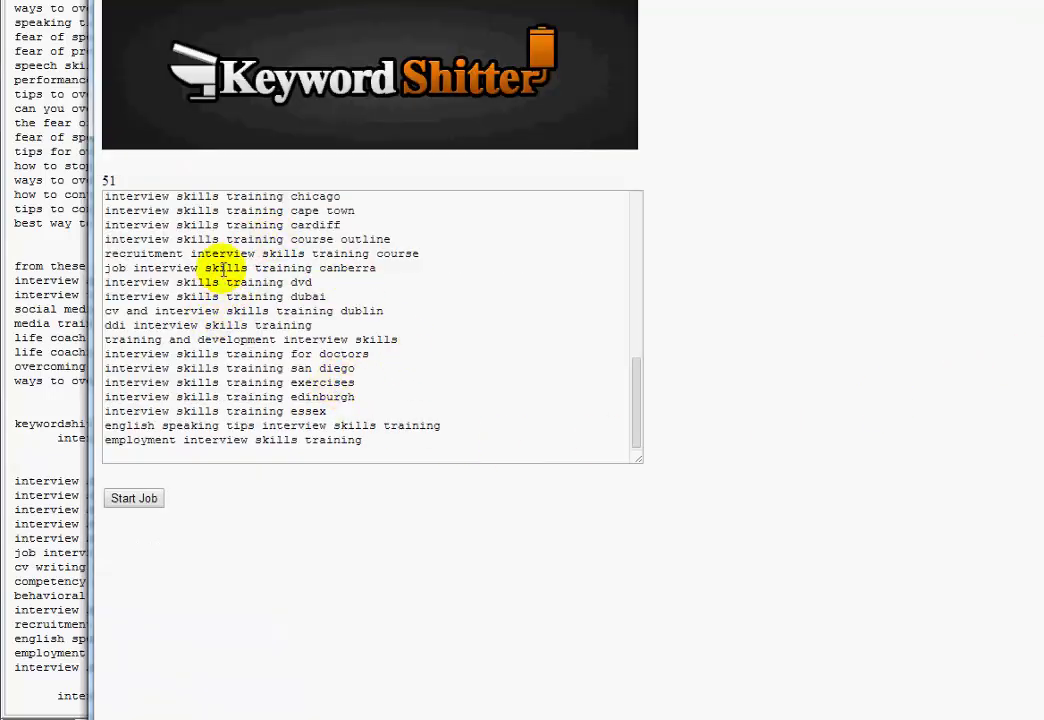
pyautogui.click(45, 481)
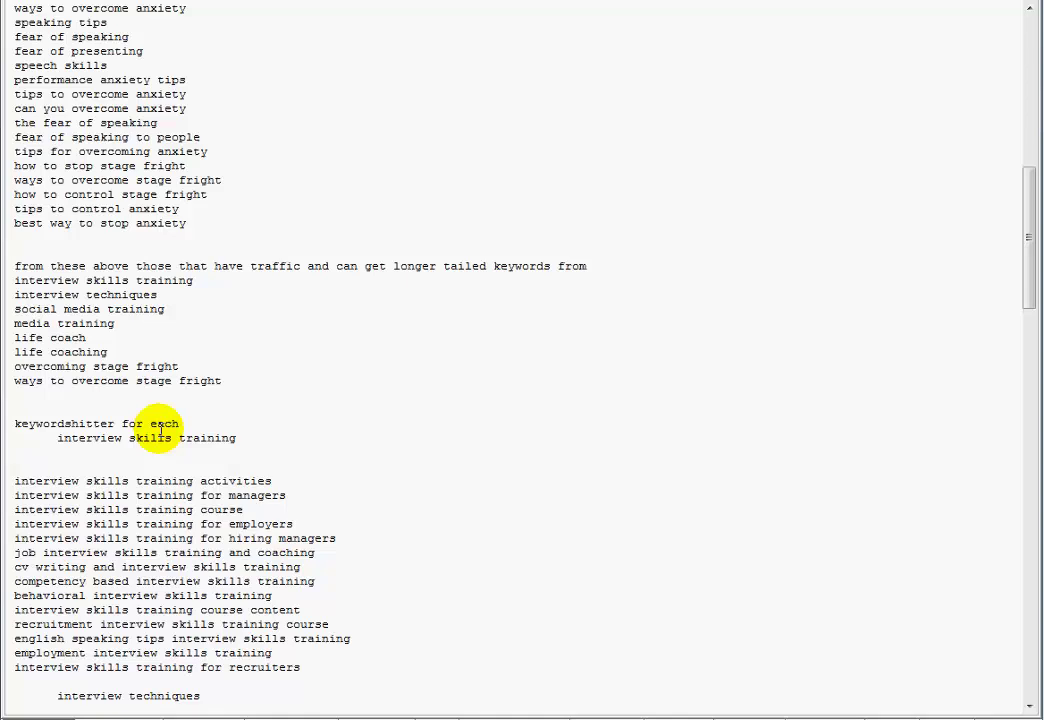
pyautogui.moveTo(14, 280); pyautogui.dragTo(222, 381)
pyautogui.click(72, 440)
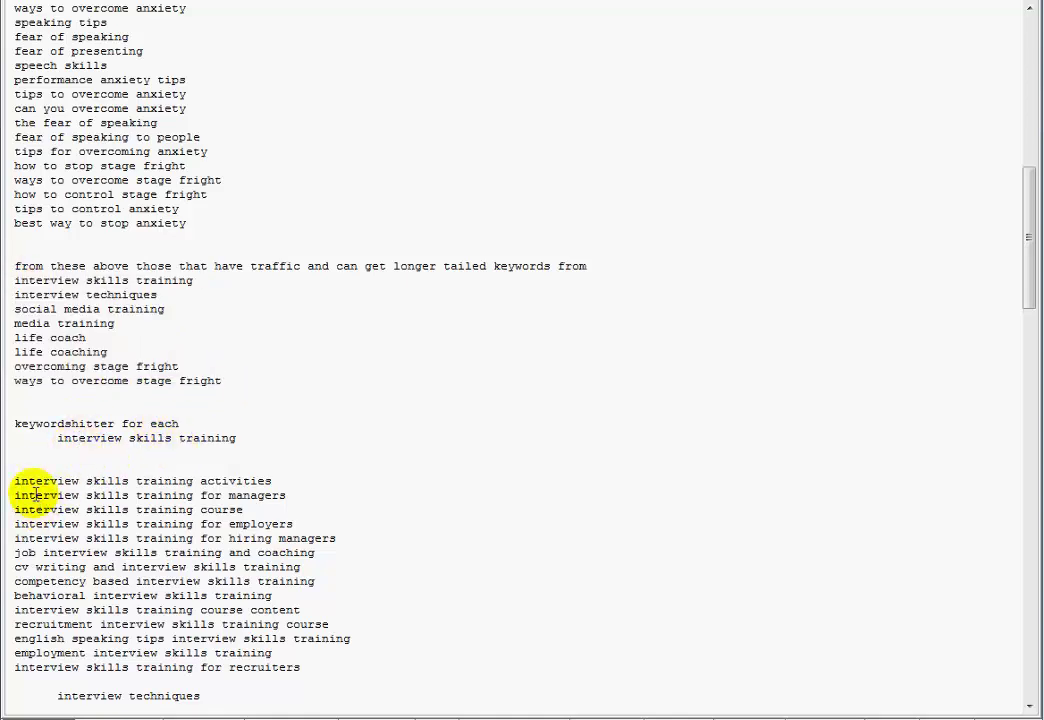
pyautogui.scroll(-1, 103, 530)
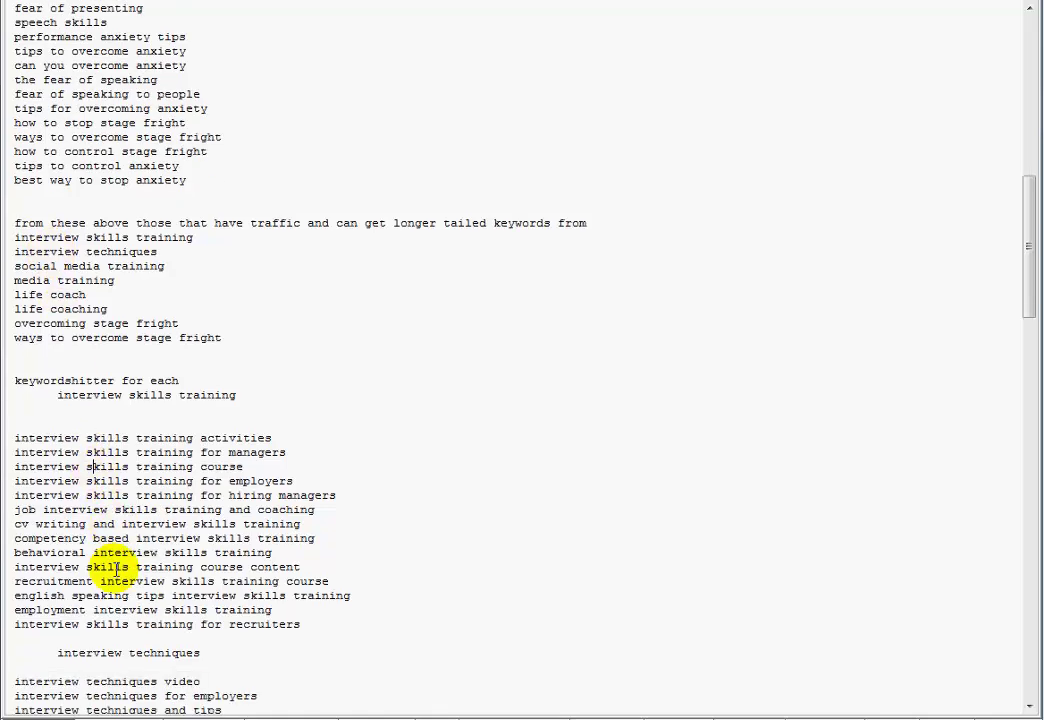
pyautogui.moveTo(55, 655); pyautogui.dragTo(250, 653)
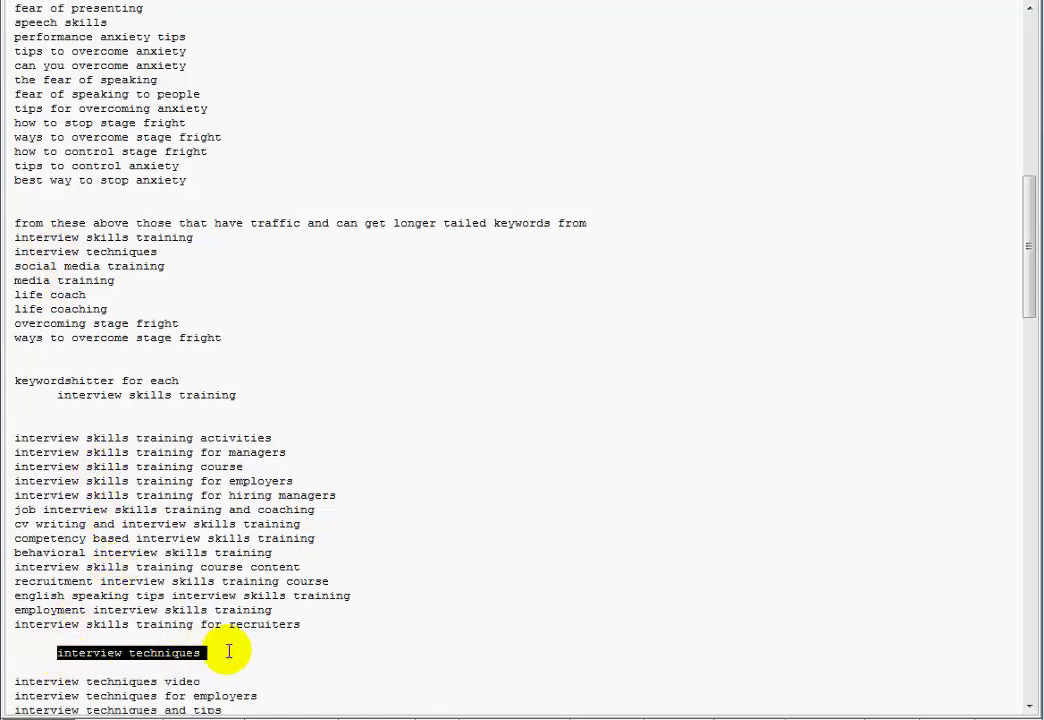
pyautogui.doubleClick(57, 252)
pyautogui.moveTo(57, 252); pyautogui.dragTo(157, 252)
pyautogui.scroll(-16, 210, 470)
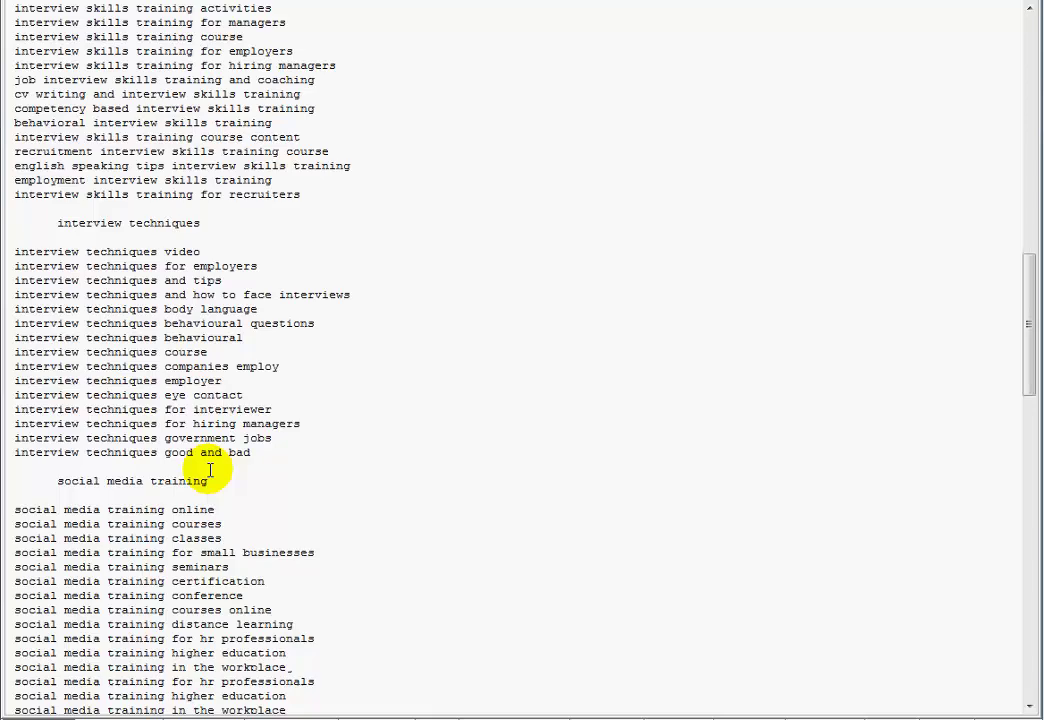
pyautogui.scroll(-13, 210, 470)
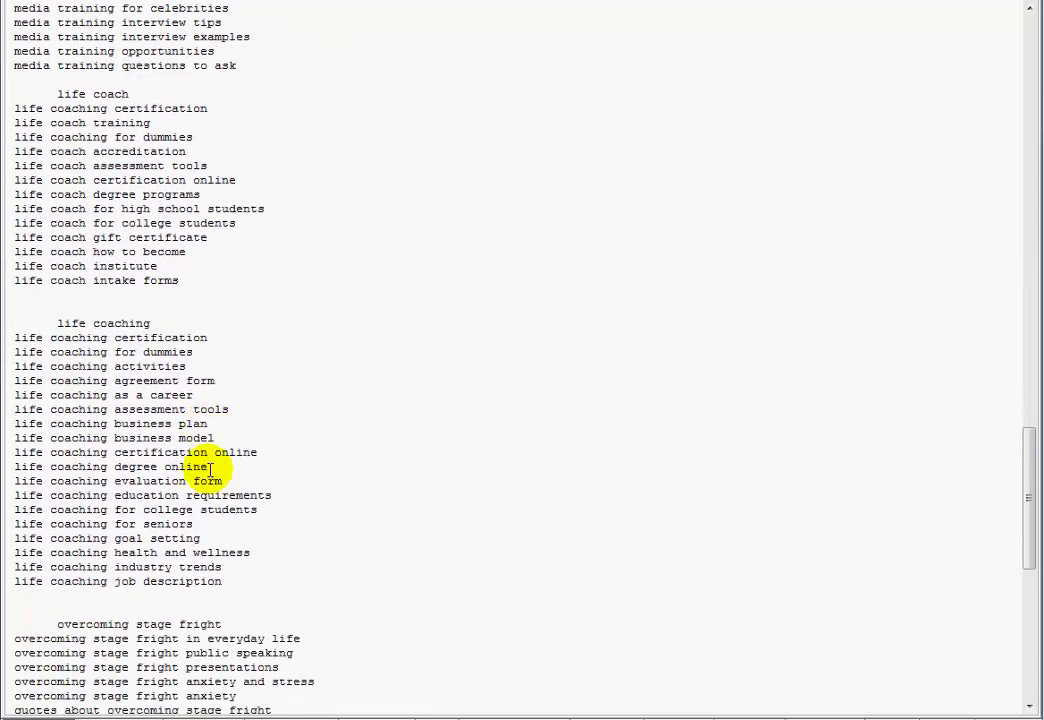
pyautogui.scroll(-15, 210, 470)
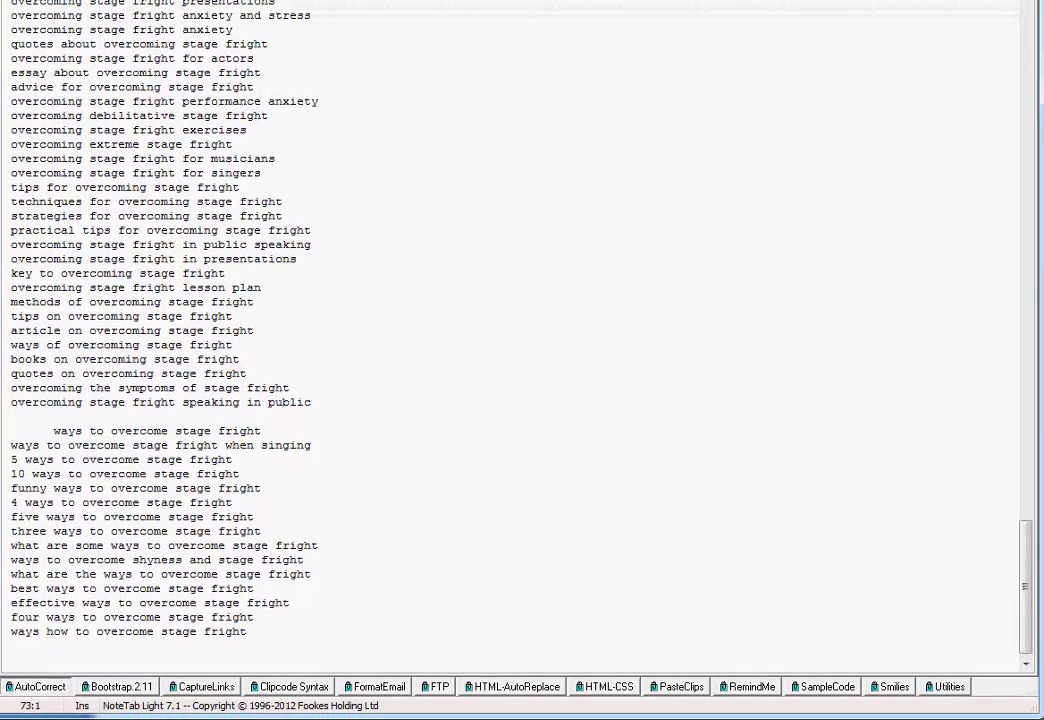
pyautogui.click(324, 453)
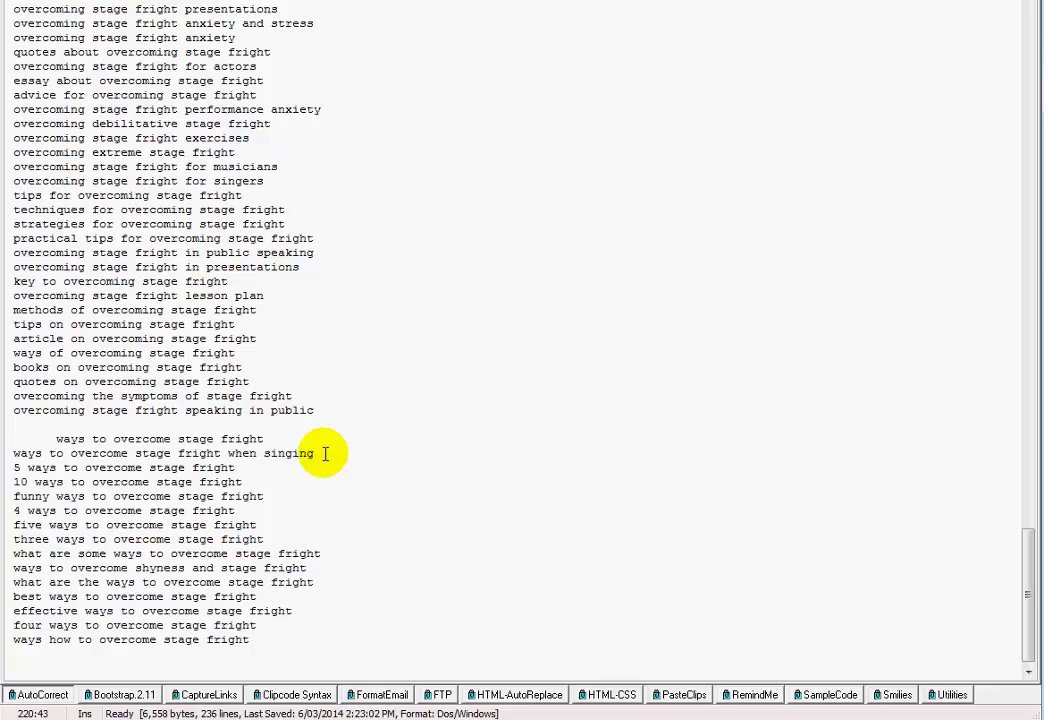
pyautogui.press('Down')
pyautogui.press('Down')
pyautogui.press('Up')
pyautogui.press('Up')
pyautogui.scroll(6, 340, 494)
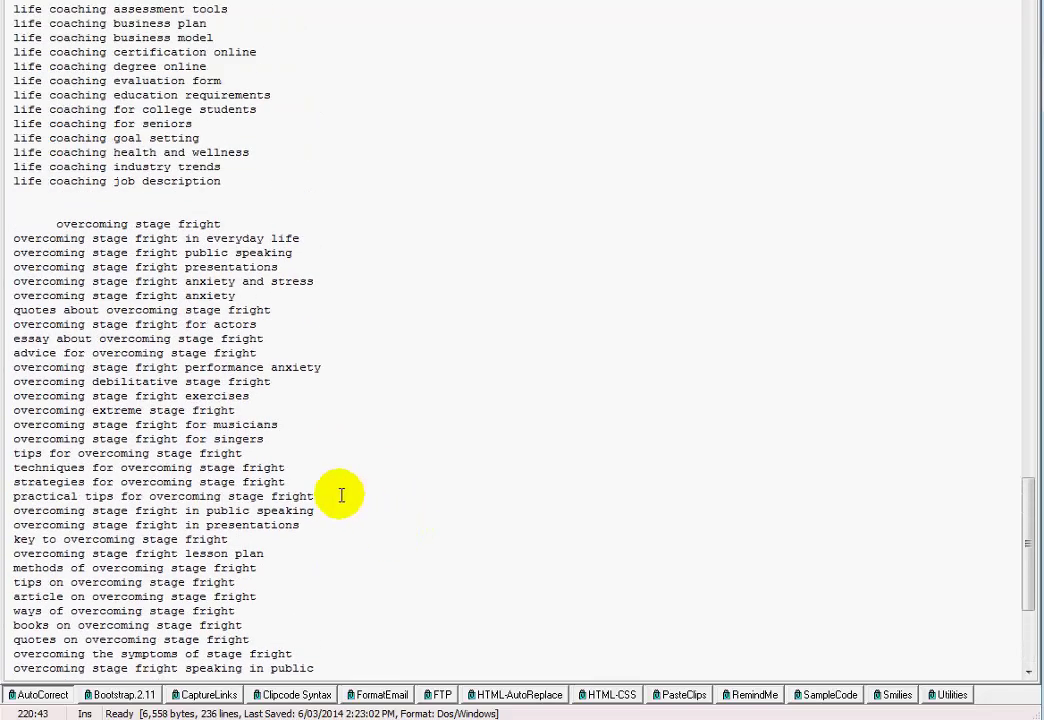
pyautogui.scroll(19, 340, 494)
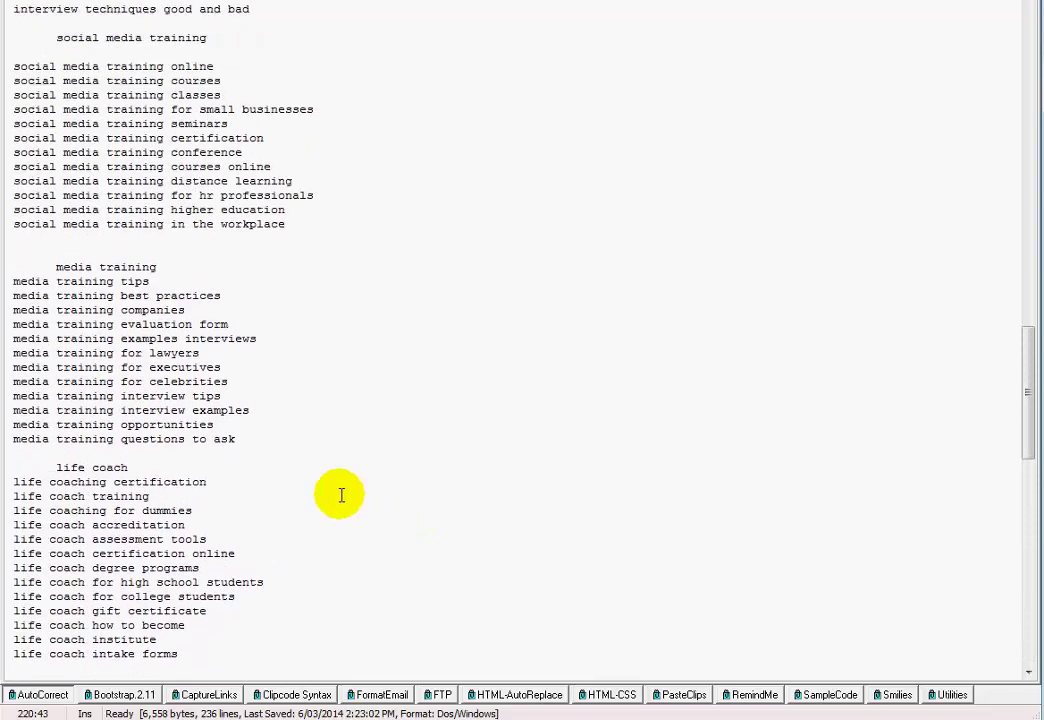
pyautogui.scroll(16, 340, 494)
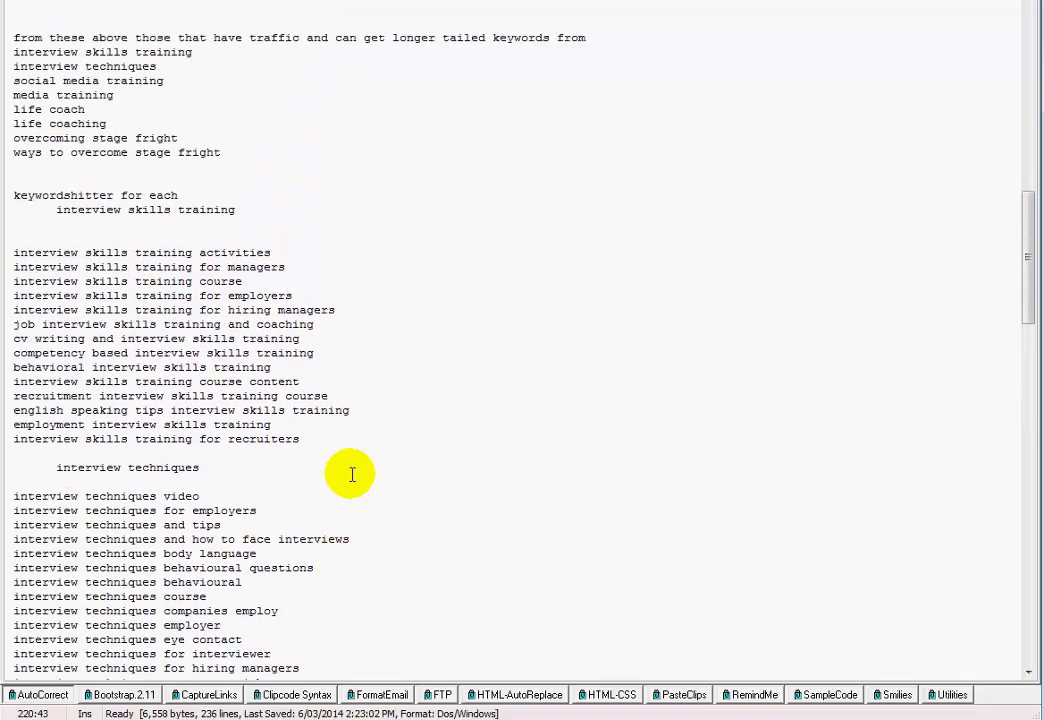
pyautogui.scroll(8, 352, 474)
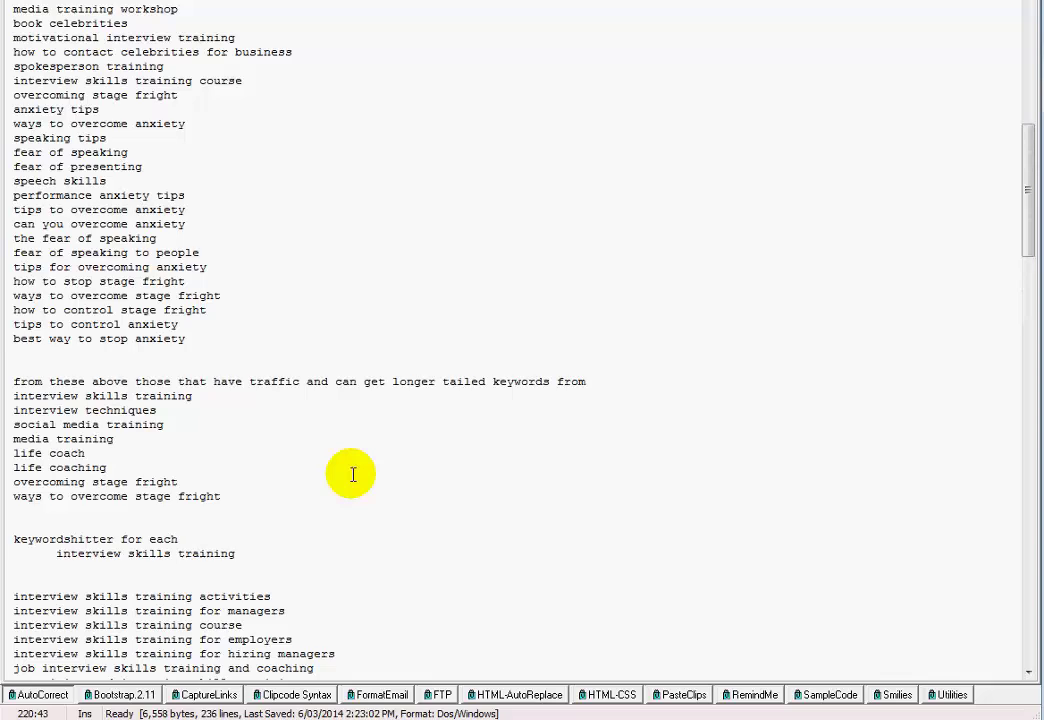
pyautogui.scroll(14, 352, 474)
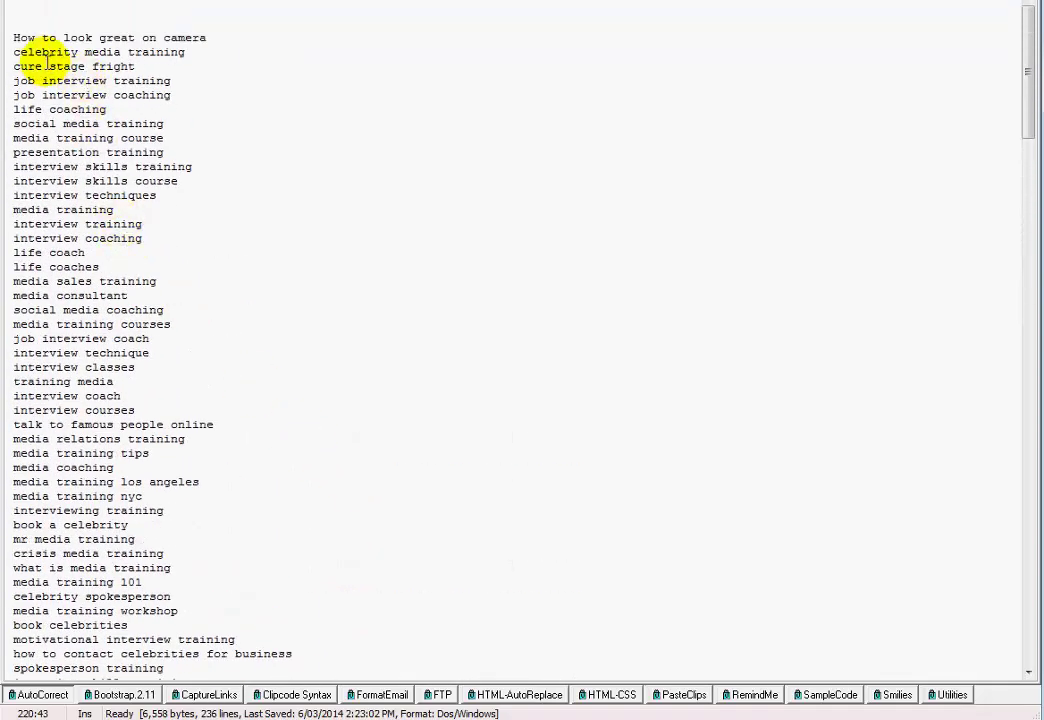
pyautogui.click(19, 45)
pyautogui.scroll(1, 75, 62)
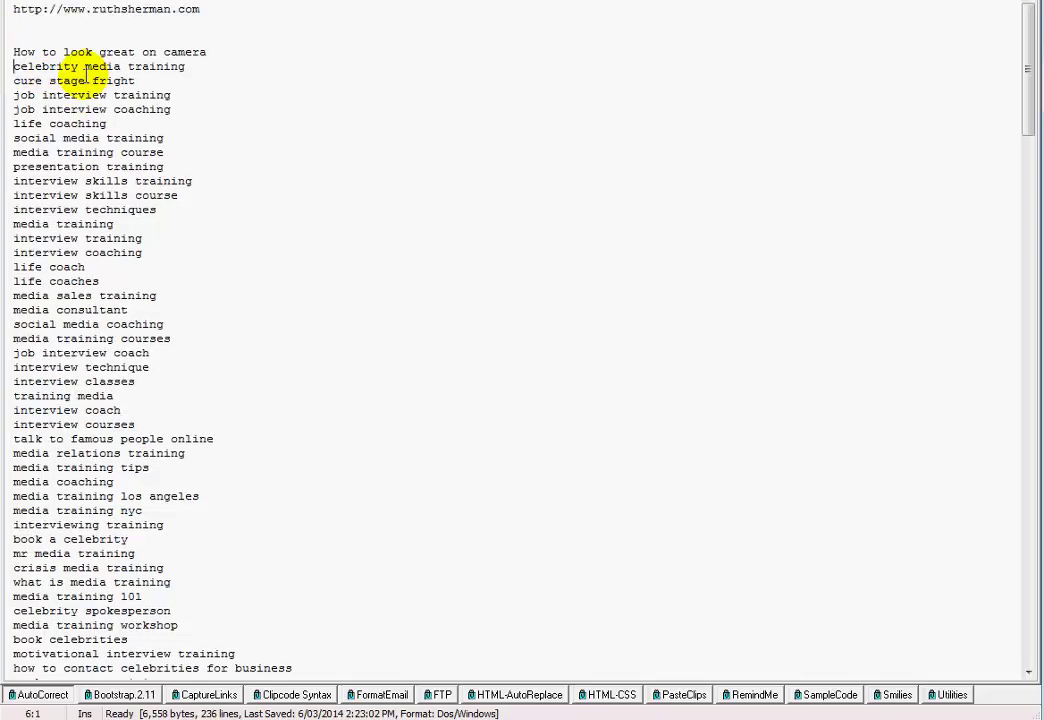
pyautogui.hotkey('shift', 'Down')
pyautogui.hotkey('shift', 'Down')
pyautogui.hotkey('shift', 'Down')
pyautogui.hotkey('shift', 'Down')
pyautogui.hotkey('shift', 'Down')
pyautogui.hotkey('shift', 'Down')
pyautogui.hotkey('shift', 'Down')
pyautogui.hotkey('shift', 'Down')
pyautogui.hotkey('shift', 'Down')
pyautogui.hotkey('shift', 'Down')
pyautogui.hotkey('shift', 'Down')
pyautogui.hotkey('shift', 'Down')
pyautogui.hotkey('shift', 'Down')
pyautogui.hotkey('shift', 'Down')
pyautogui.hotkey('shift', 'Down')
pyautogui.hotkey('shift', 'Down')
pyautogui.hotkey('shift', 'Down')
pyautogui.hotkey('shift', 'Down')
pyautogui.hotkey('shift', 'Down')
pyautogui.hotkey('shift', 'Down')
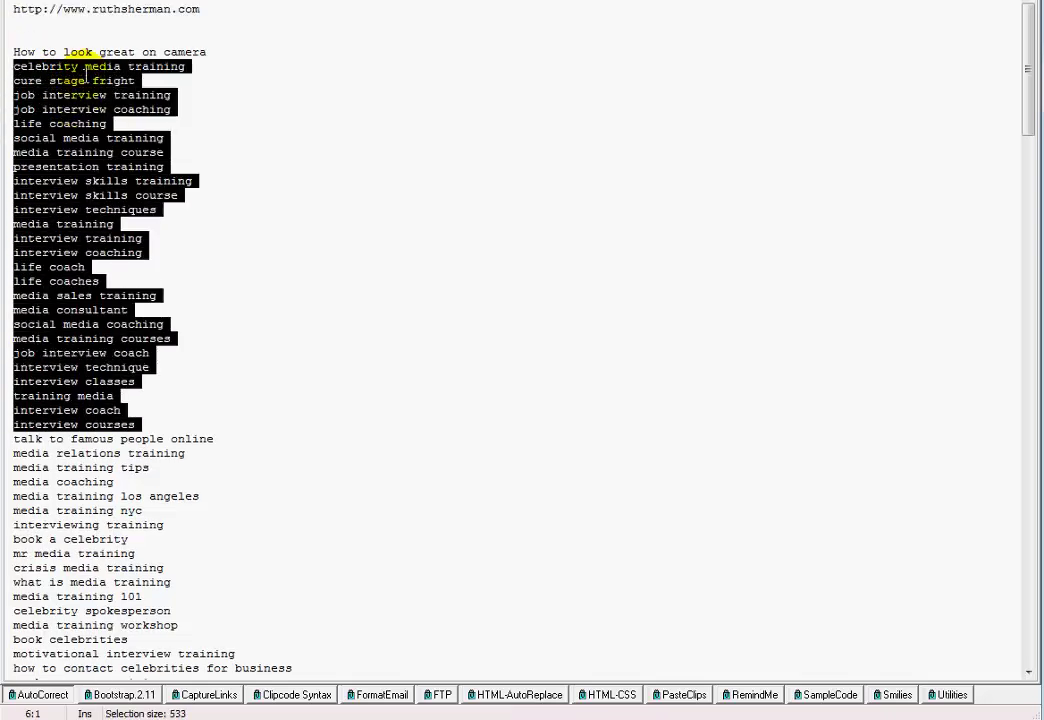
pyautogui.hotkey('shift', 'Down')
pyautogui.hotkey('shift', 'Down')
pyautogui.hotkey('shift', 'Down')
pyautogui.hotkey('shift', 'Down')
pyautogui.hotkey('shift', 'Down')
pyautogui.hotkey('shift', 'Down')
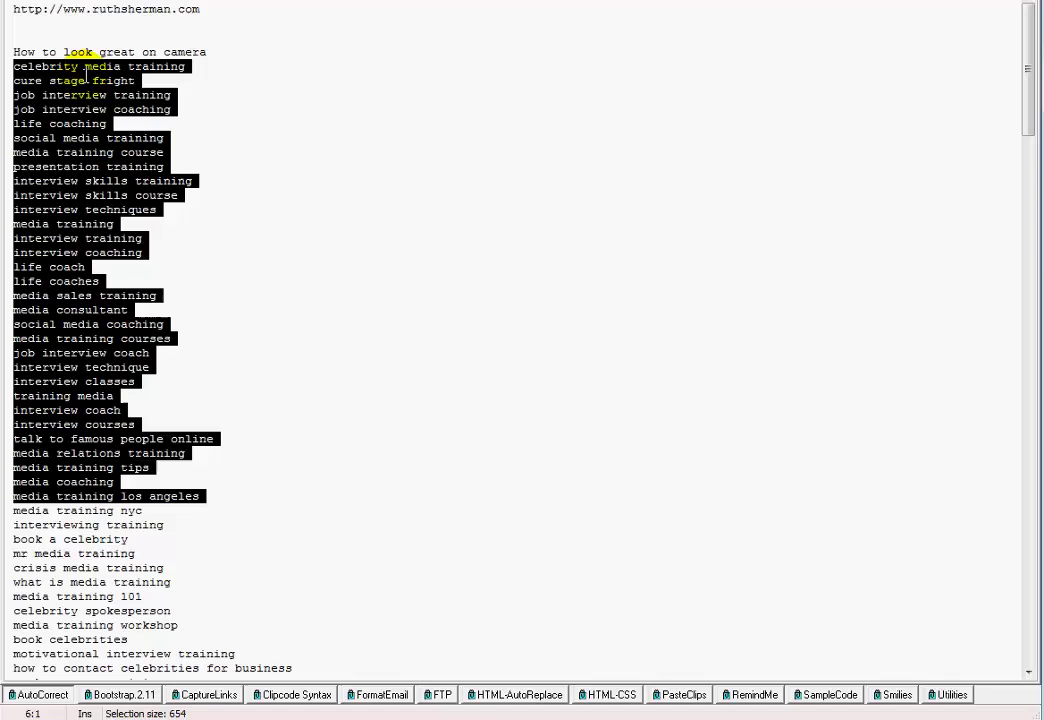
pyautogui.hotkey('shift', 'Down')
pyautogui.hotkey('shift', 'Down')
pyautogui.hotkey('shift', 'Down')
pyautogui.hotkey('shift', 'Down')
pyautogui.hotkey('shift', 'Down')
pyautogui.hotkey('shift', 'Down')
pyautogui.hotkey('shift', 'Down')
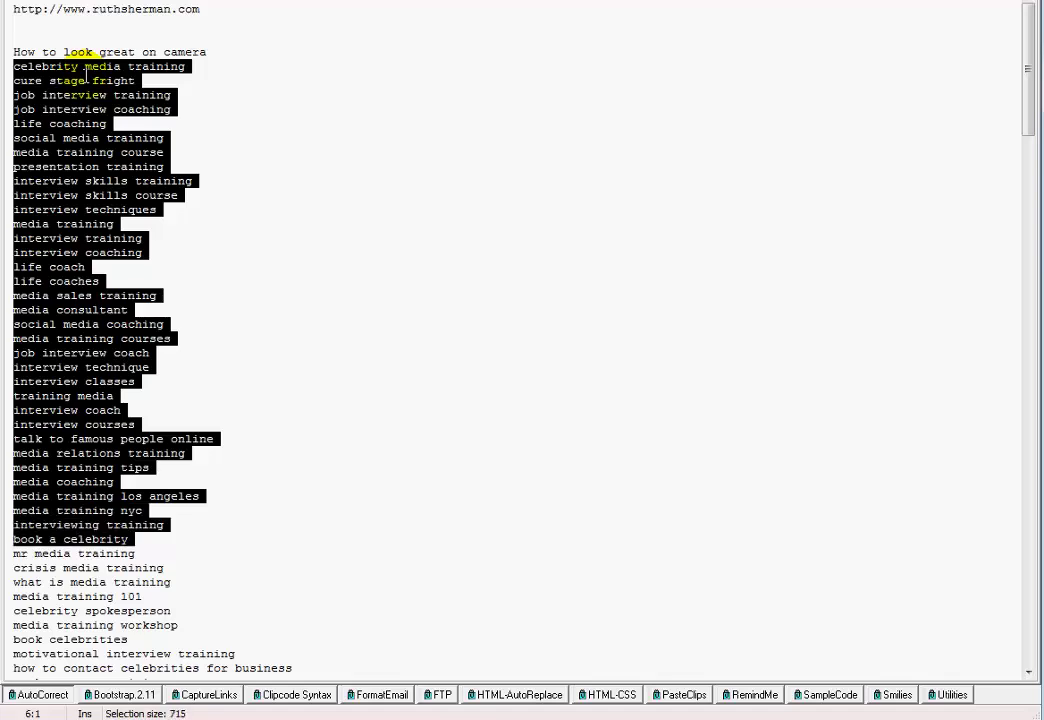
pyautogui.hotkey('shift', 'Down')
pyautogui.hotkey('shift', 'Down')
pyautogui.hotkey('shift', 'Down')
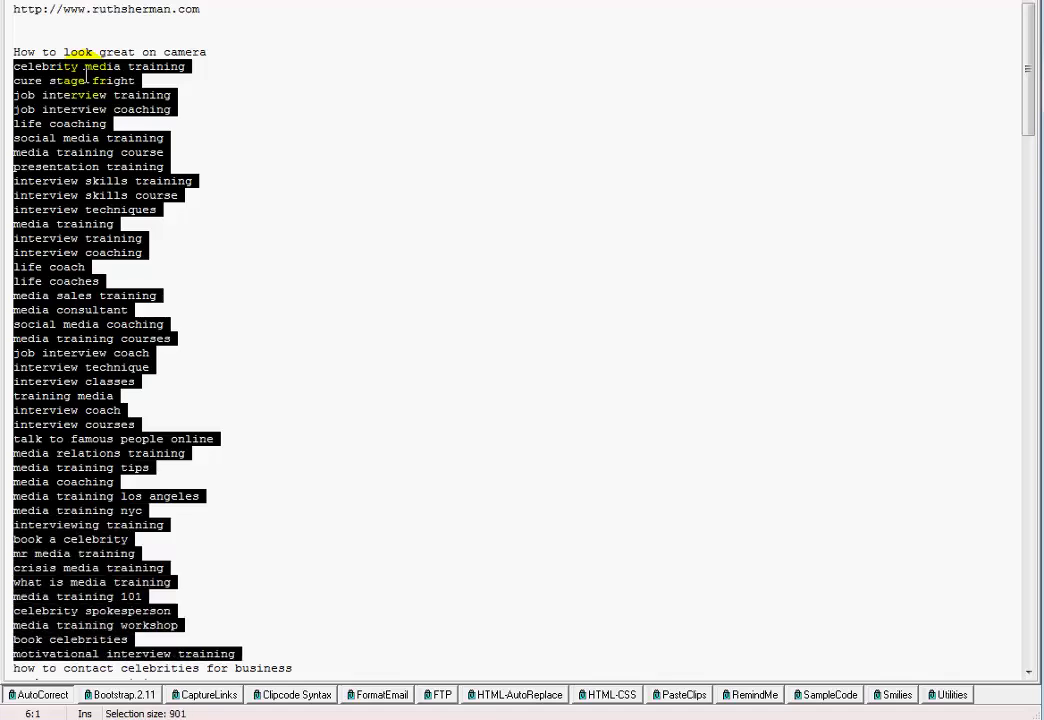
# Step: Select from the blank line under the header down through all the long-tail keyword lists
pyautogui.click(207, 137)
pyautogui.scroll(-10, 207, 137)
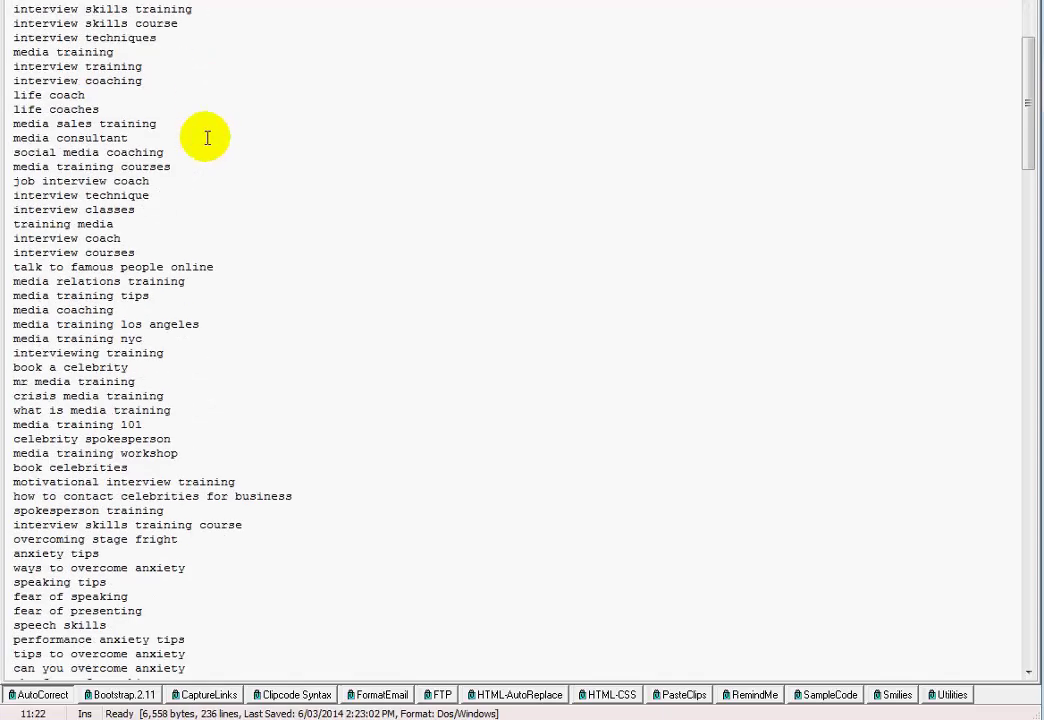
pyautogui.scroll(-14, 207, 137)
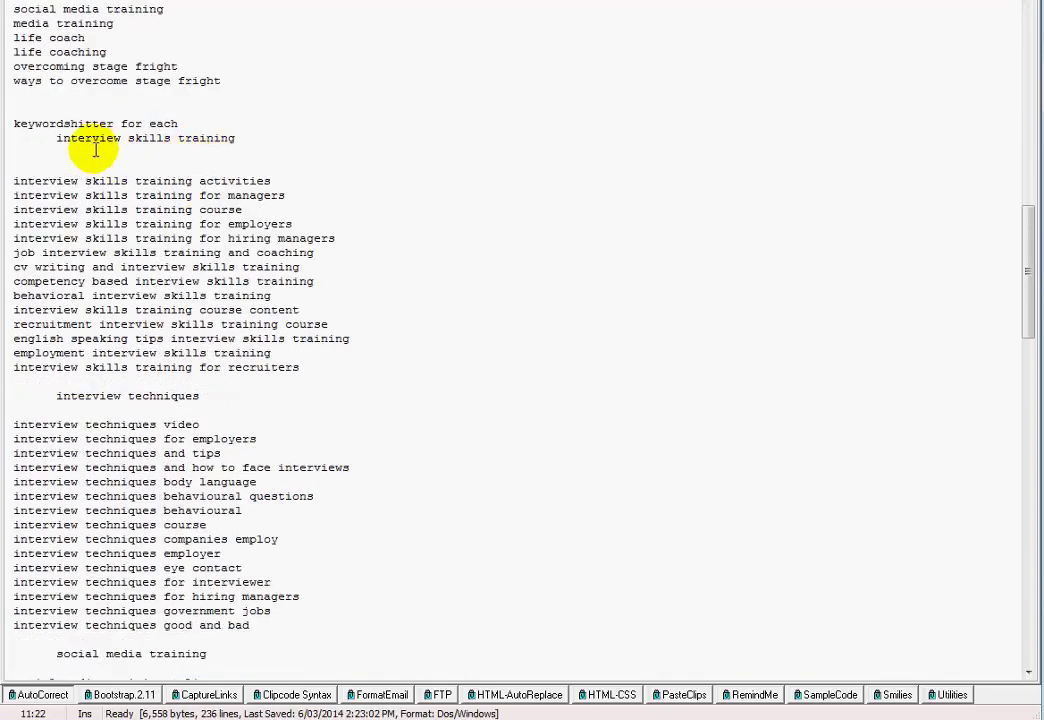
pyautogui.click(72, 163)
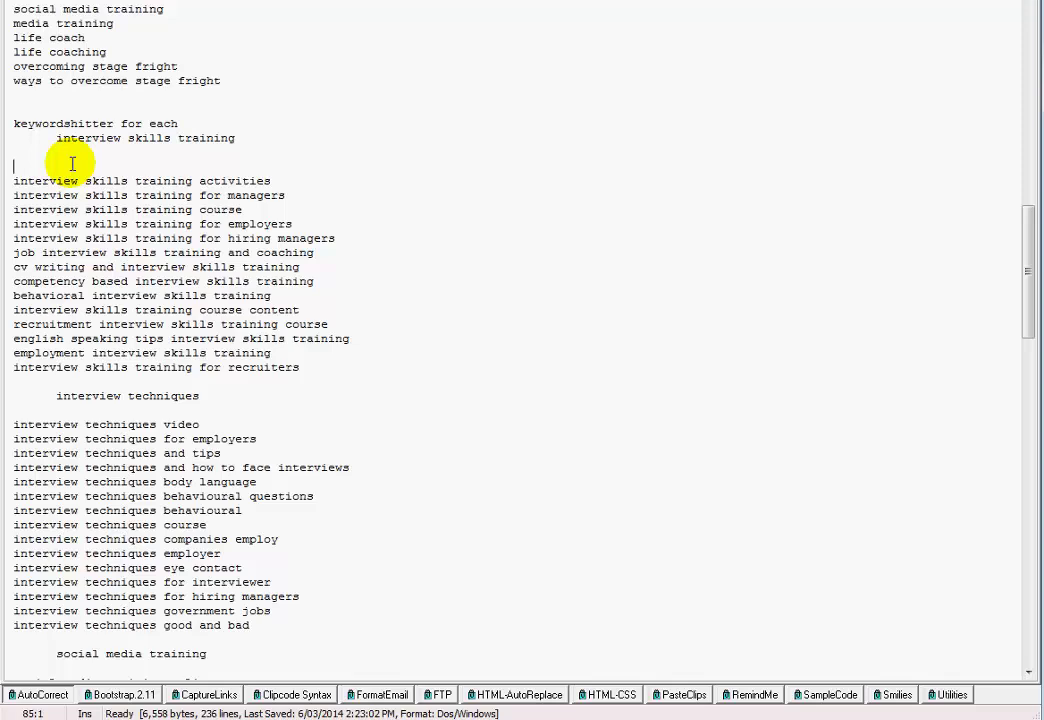
pyautogui.hotkey('shift', 'Down')
pyautogui.hotkey('shift', 'Down')
pyautogui.hotkey('shift', 'Down')
pyautogui.hotkey('shift', 'Down')
pyautogui.hotkey('shift', 'Down')
pyautogui.hotkey('shift', 'Down')
pyautogui.hotkey('shift', 'Down')
pyautogui.hotkey('shift', 'Down')
pyautogui.hotkey('shift', 'Down')
pyautogui.hotkey('shift', 'Down')
pyautogui.hotkey('shift', 'Down')
pyautogui.hotkey('shift', 'Down')
pyautogui.hotkey('shift', 'Down')
pyautogui.hotkey('shift', 'Down')
pyautogui.hotkey('shift', 'Down')
pyautogui.hotkey('shift', 'Down')
pyautogui.hotkey('shift', 'Down')
pyautogui.hotkey('shift', 'Down')
pyautogui.hotkey('shift', 'Down')
pyautogui.hotkey('shift', 'Down')
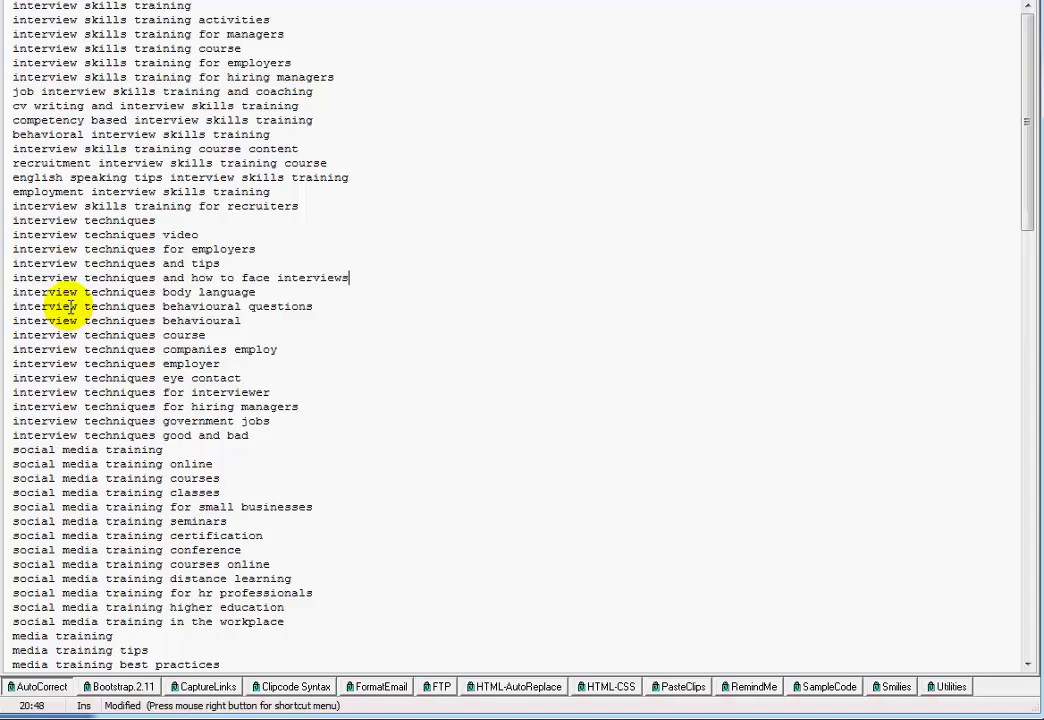
# Step: Strip blank lines and indents from the selected lists, then review the cleaned list from the top
pyautogui.click(72, 307)
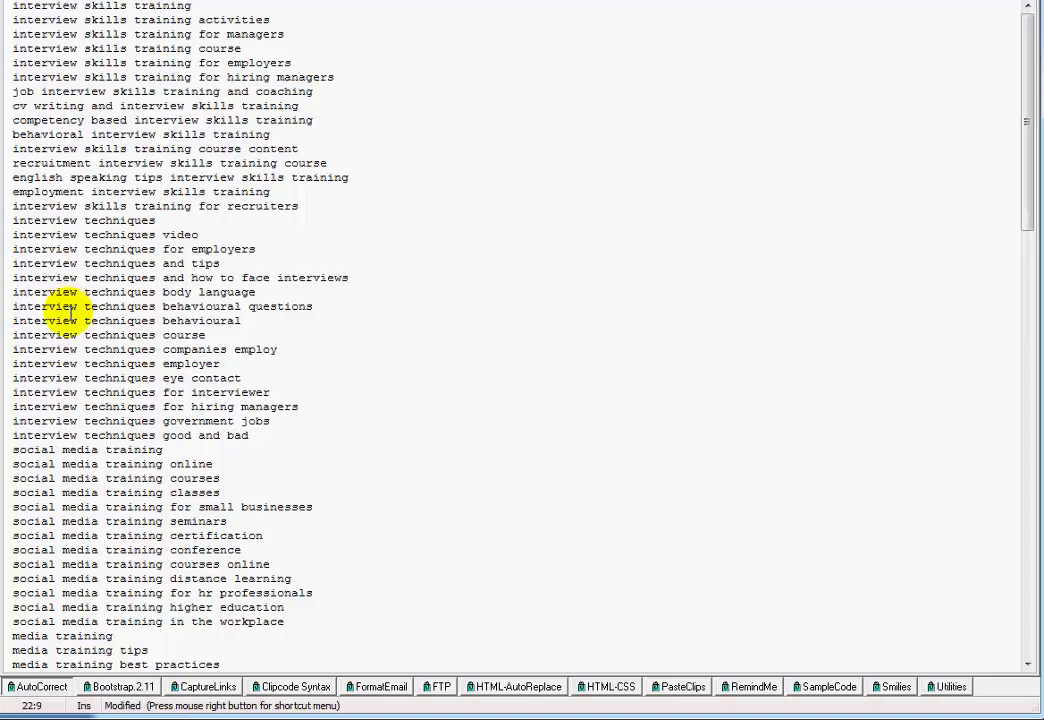
pyautogui.hotkey('ctrl', 'Home')
pyautogui.press('Down')
pyautogui.press('Down')
pyautogui.press('Down')
pyautogui.press('Down')
pyautogui.press('Down')
pyautogui.press('Down')
pyautogui.press('Down')
pyautogui.press('Down')
pyautogui.press('Down')
pyautogui.press('Down')
pyautogui.press('Down')
pyautogui.press('Down')
pyautogui.press('Down')
pyautogui.press('Down')
pyautogui.press('Down')
pyautogui.press('Down')
pyautogui.press('Down')
pyautogui.press('Down')
pyautogui.press('Down')
pyautogui.press('Down')
pyautogui.press('Down')
pyautogui.press('Down')
pyautogui.press('Down')
pyautogui.press('Down')
pyautogui.press('Down')
pyautogui.press('Down')
pyautogui.press('Down')
pyautogui.press('Down')
pyautogui.press('Down')
pyautogui.press('Down')
pyautogui.press('Down')
pyautogui.press('Down')
pyautogui.press('Down')
pyautogui.press('Down')
pyautogui.press('Down')
pyautogui.press('Down')
pyautogui.press('Down')
pyautogui.press('Down')
pyautogui.press('Down')
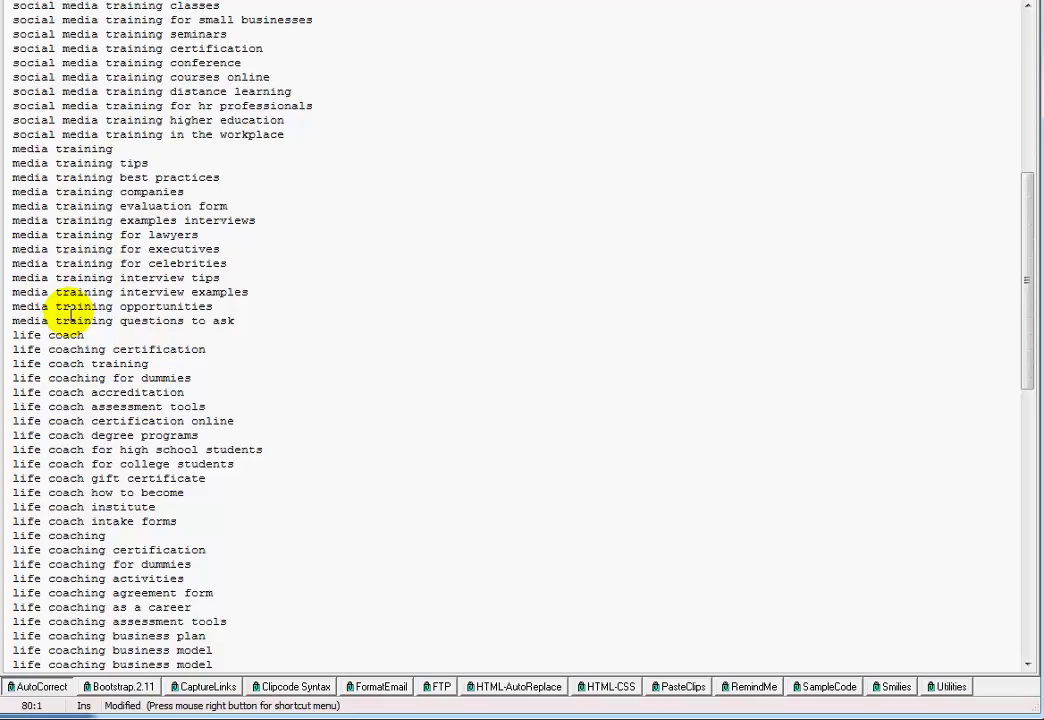
pyautogui.press('Down')
pyautogui.press('Down')
pyautogui.press('Down')
pyautogui.press('Down')
pyautogui.press('Down')
pyautogui.press('Down')
pyautogui.press('Down')
pyautogui.press('Down')
pyautogui.press('Down')
pyautogui.press('Down')
pyautogui.press('Down')
pyautogui.press('Down')
pyautogui.press('Down')
pyautogui.press('Down')
pyautogui.press('Down')
pyautogui.press('Down')
pyautogui.press('Down')
pyautogui.press('Down')
pyautogui.press('Down')
pyautogui.press('Down')
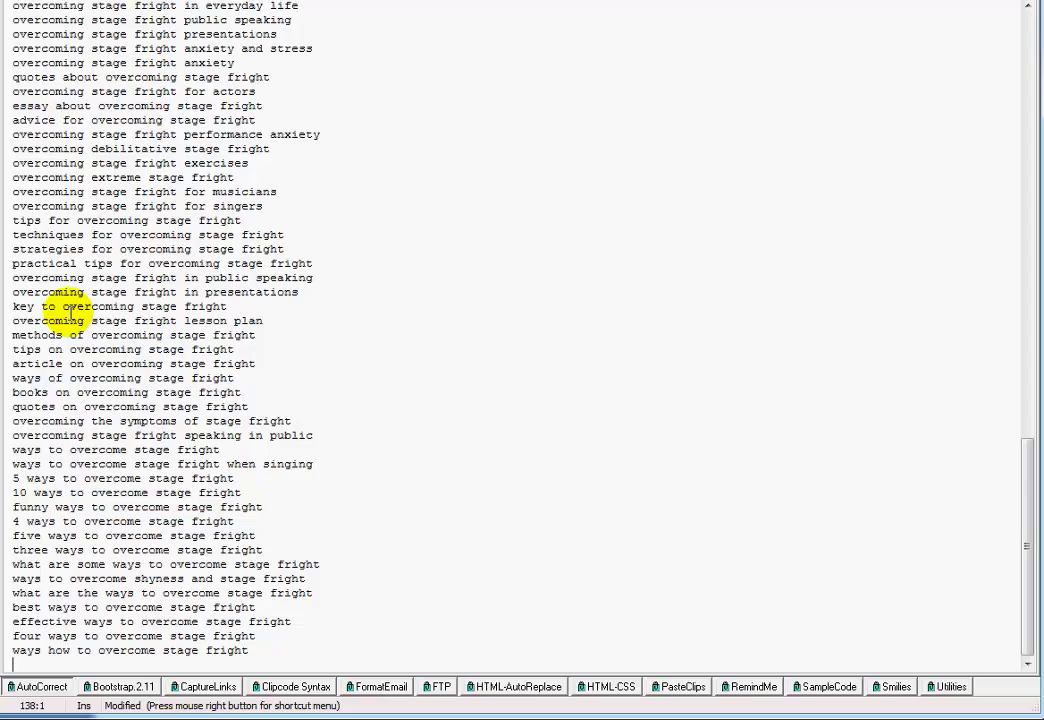
pyautogui.press('Up')
pyautogui.press('Up')
pyautogui.hotkey('ctrl', 'Home')
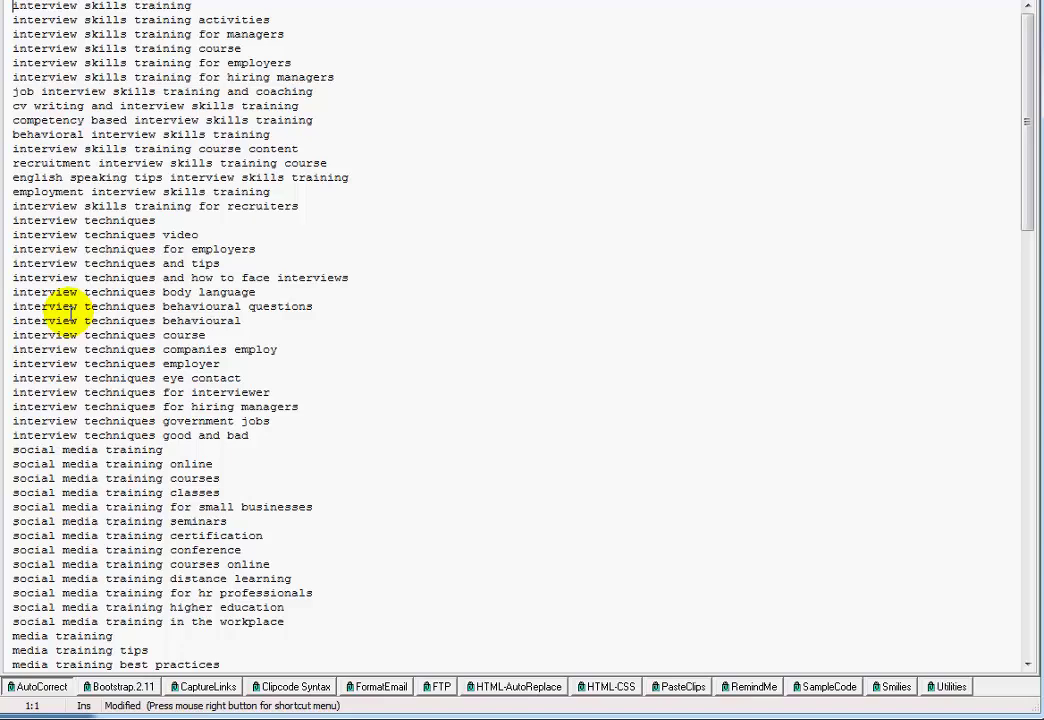
# Step: Select the words 'interview techniques' at the start of the 'interview techniques for employers' line
pyautogui.press('Down')
pyautogui.press('Down')
pyautogui.press('Down')
pyautogui.press('Down')
pyautogui.press('Down')
pyautogui.press('Down')
pyautogui.press('Down')
pyautogui.press('Down')
pyautogui.press('Down')
pyautogui.press('Down')
pyautogui.press('Down')
pyautogui.press('Down')
pyautogui.press('Down')
pyautogui.press('Down')
pyautogui.press('Down')
pyautogui.press('Down')
pyautogui.press('Down')
pyautogui.hotkey('shift', 'Down')
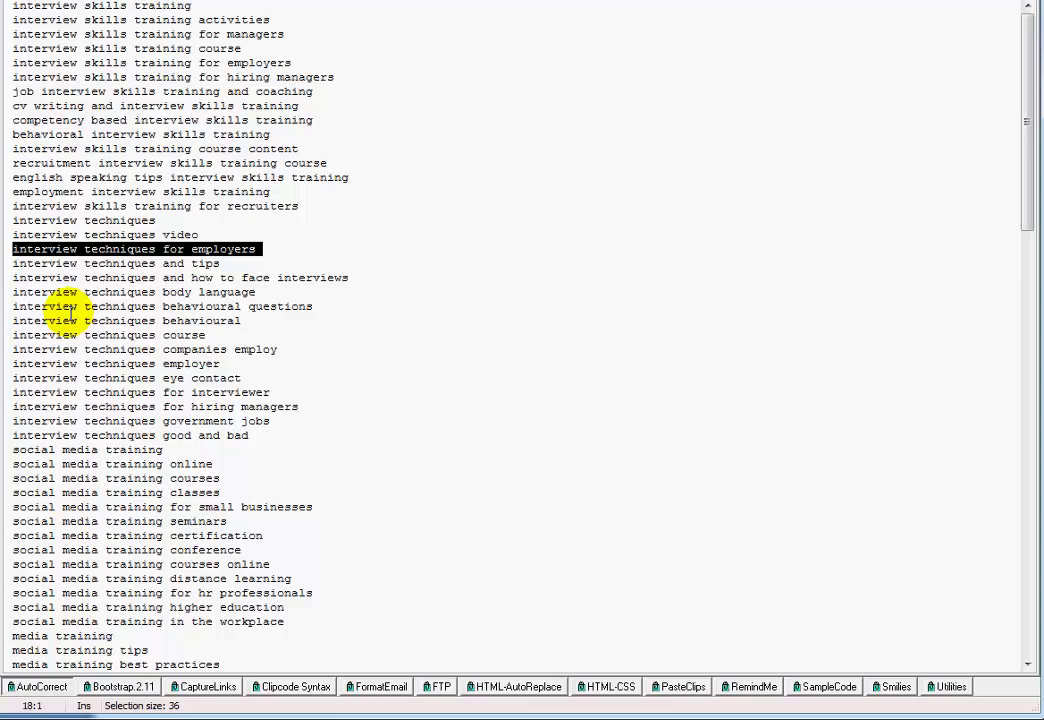
pyautogui.hotkey('shift', 'Up')
pyautogui.hotkey('shift', 'Right')
pyautogui.hotkey('shift', 'Right')
pyautogui.hotkey('shift', 'Right')
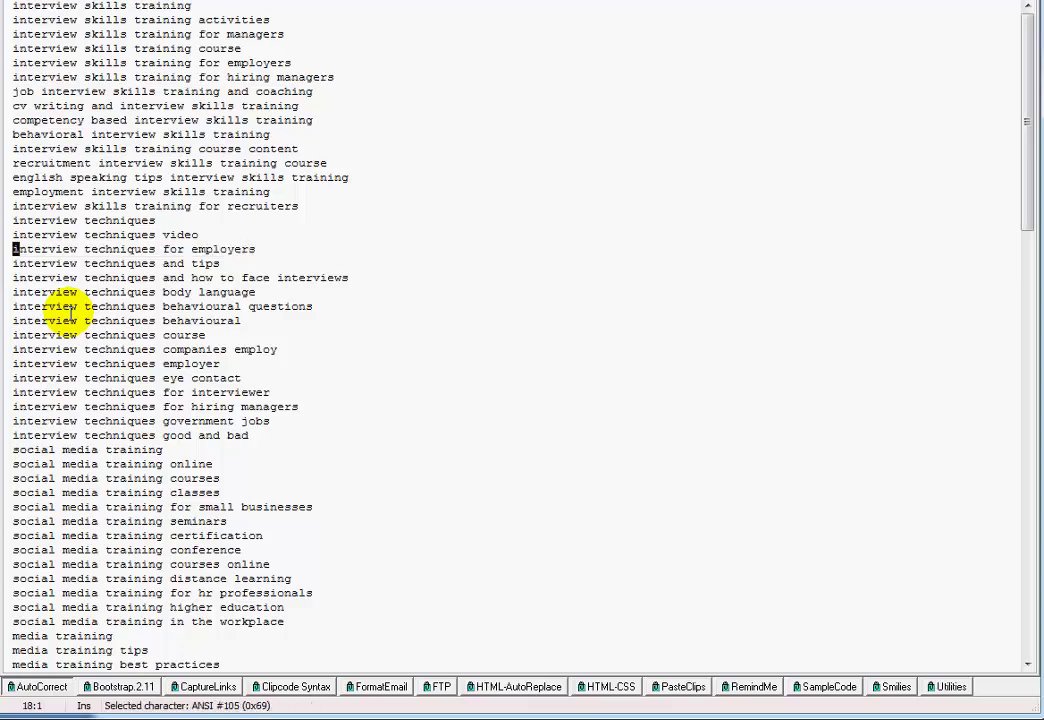
pyautogui.hotkey('shift', 'Right')
pyautogui.hotkey('shift', 'Right')
pyautogui.hotkey('shift', 'Right')
pyautogui.hotkey('shift', 'Right')
pyautogui.hotkey('shift', 'Right')
pyautogui.hotkey('shift', 'Right')
pyautogui.hotkey('shift', 'Right')
pyautogui.hotkey('shift', 'Right')
pyautogui.hotkey('shift', 'Right')
pyautogui.hotkey('shift', 'Right')
pyautogui.hotkey('shift', 'Right')
pyautogui.hotkey('shift', 'Right')
pyautogui.hotkey('shift', 'Right')
pyautogui.hotkey('shift', 'Right')
pyautogui.hotkey('shift', 'Right')
pyautogui.hotkey('shift', 'Right')
pyautogui.hotkey('shift', 'Right')
pyautogui.hotkey('shift', 'Right')
pyautogui.hotkey('shift', 'Left')
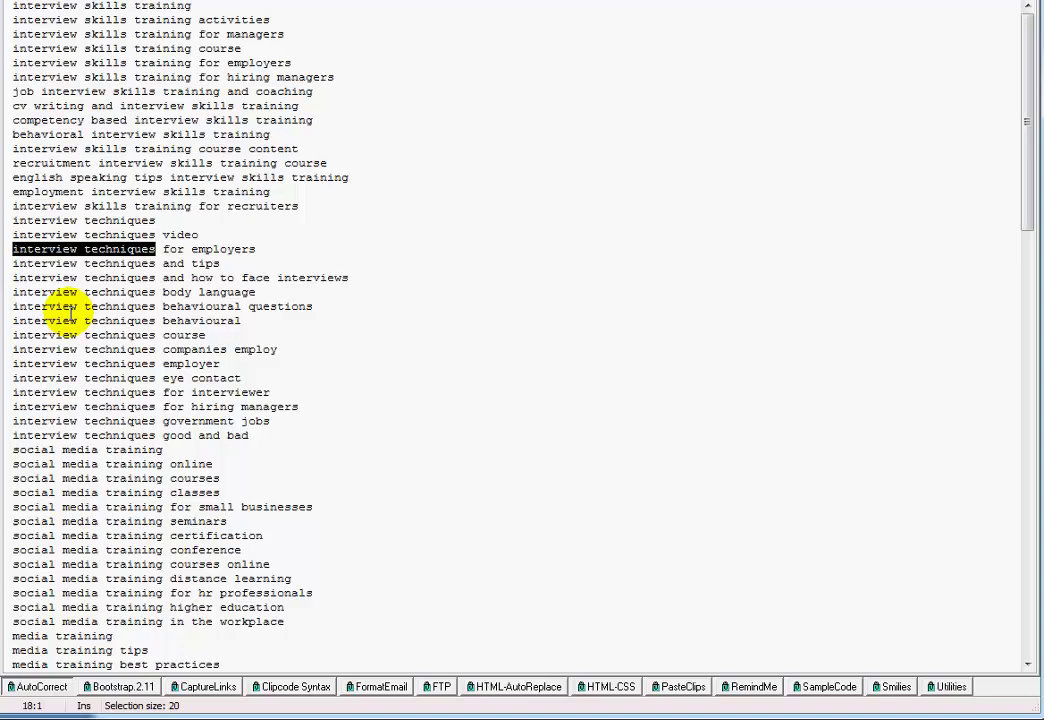
# Step: Remove generic lines like 'interview techniques video', 'social media training online' and 'media training tips'
pyautogui.click(72, 314)
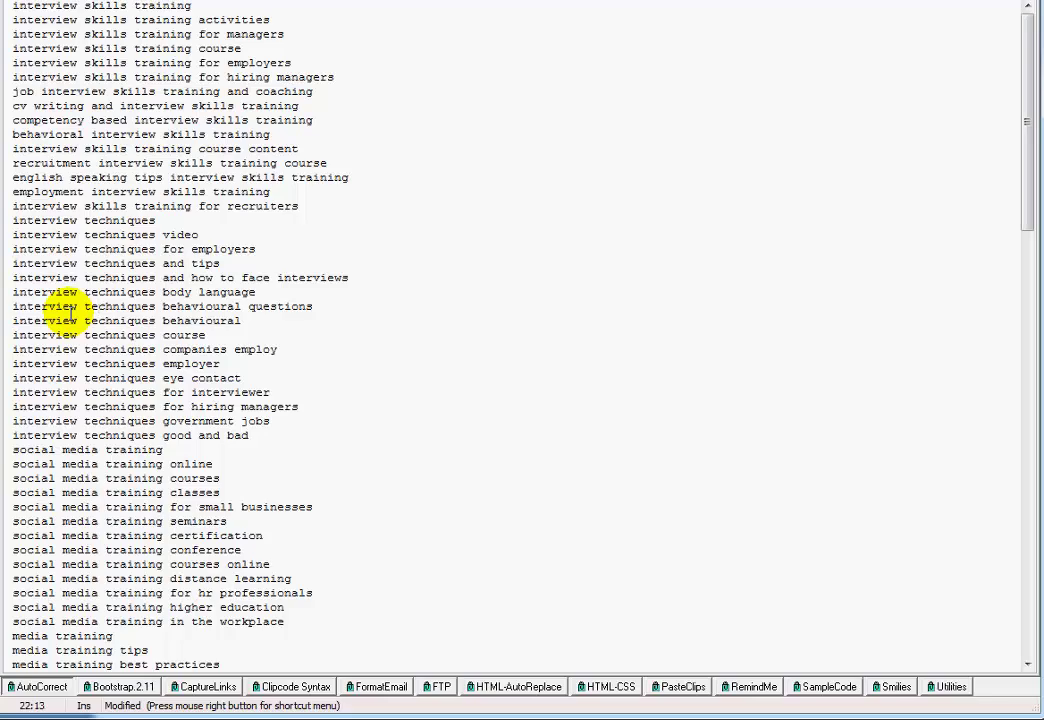
pyautogui.click(72, 289)
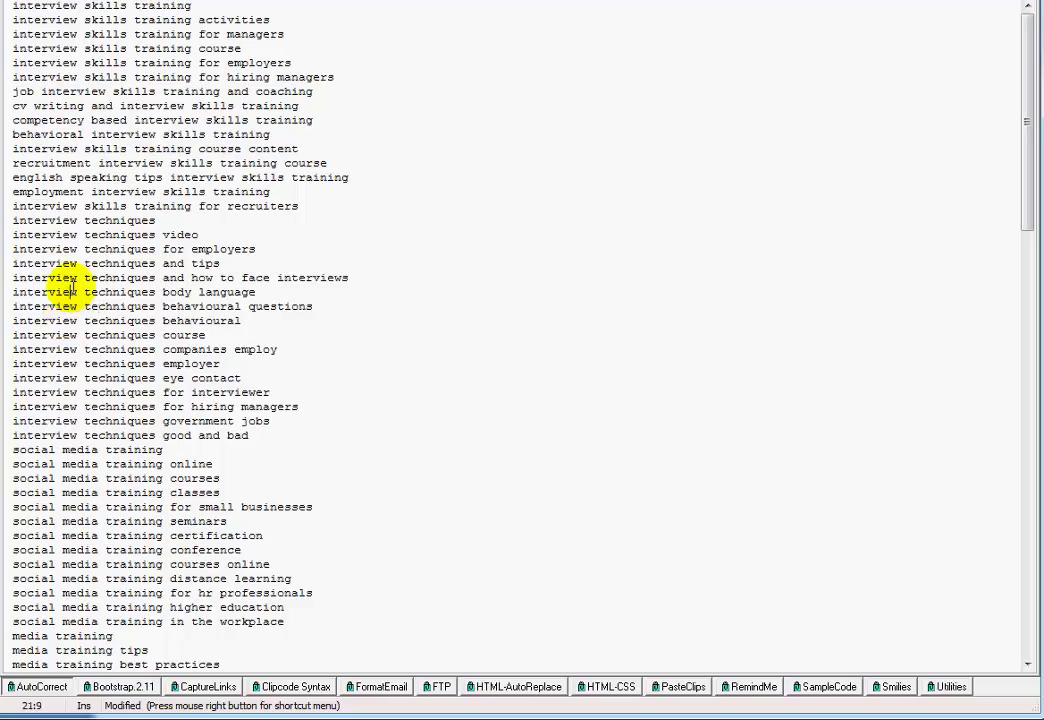
pyautogui.hotkey('ctrl', 'End')
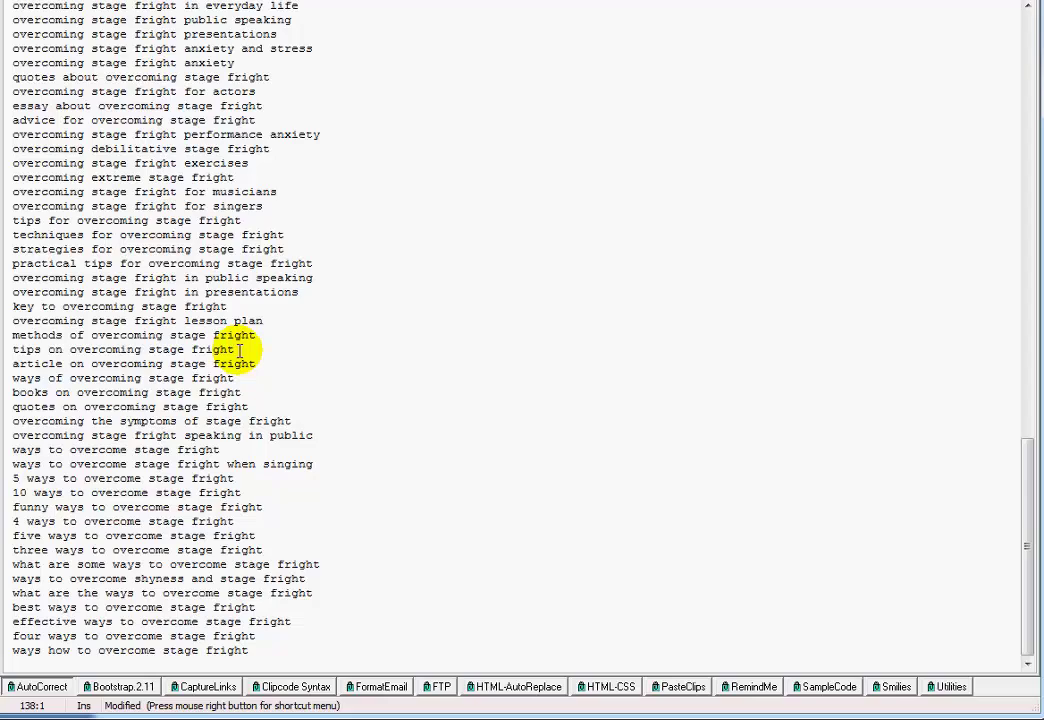
pyautogui.hotkey('ctrl', 'z')
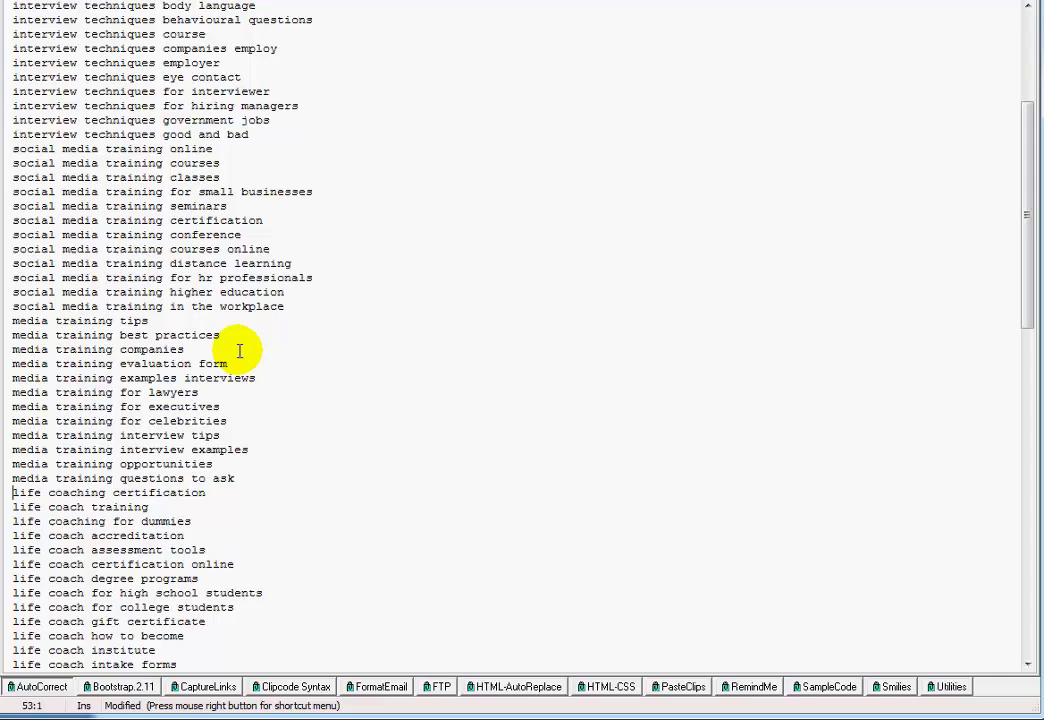
pyautogui.press('pageup')
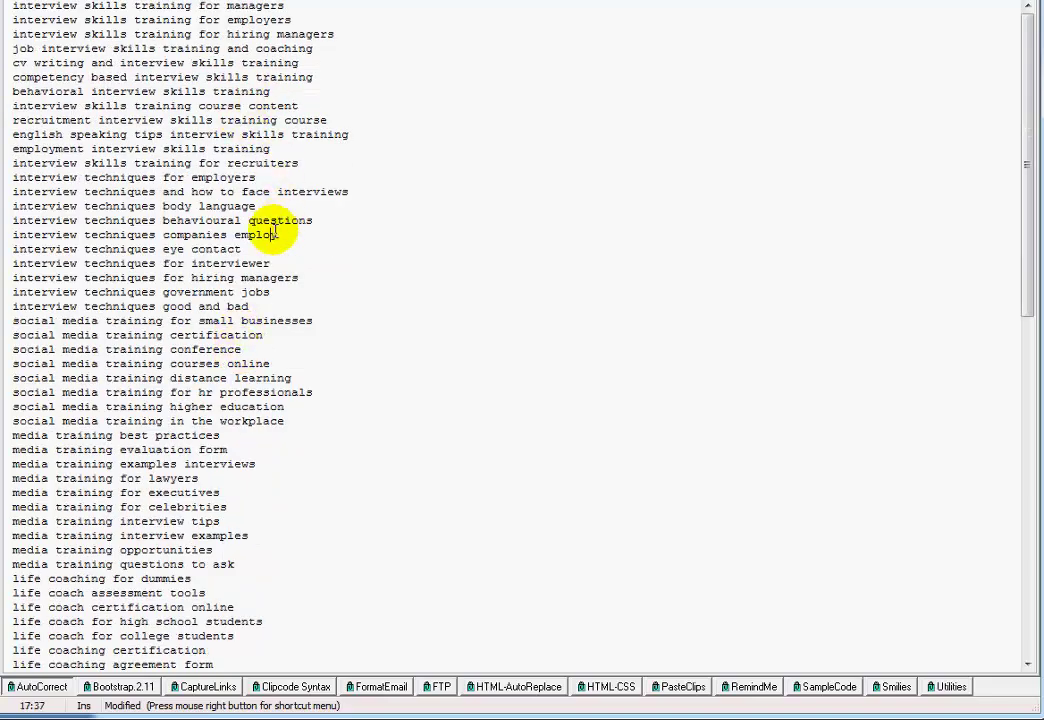
pyautogui.hotkey('ctrl', 'End')
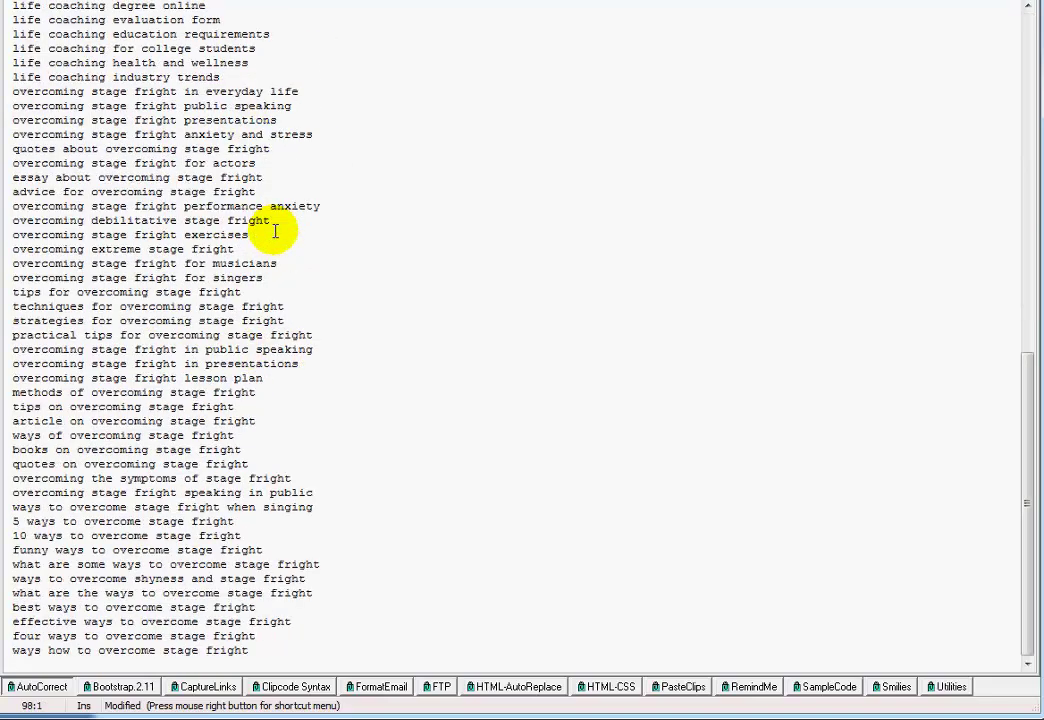
pyautogui.hotkey('ctrl', 'Home')
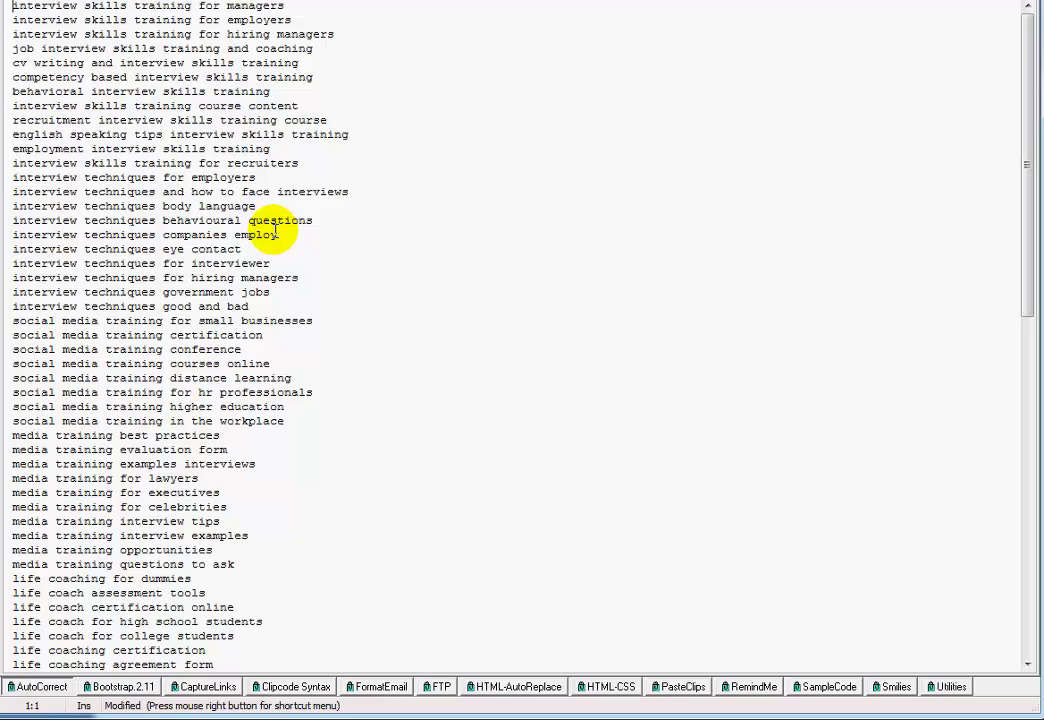
# Step: Select the words 'interview skills' at the start of the first keyword line
pyautogui.click(20, 7)
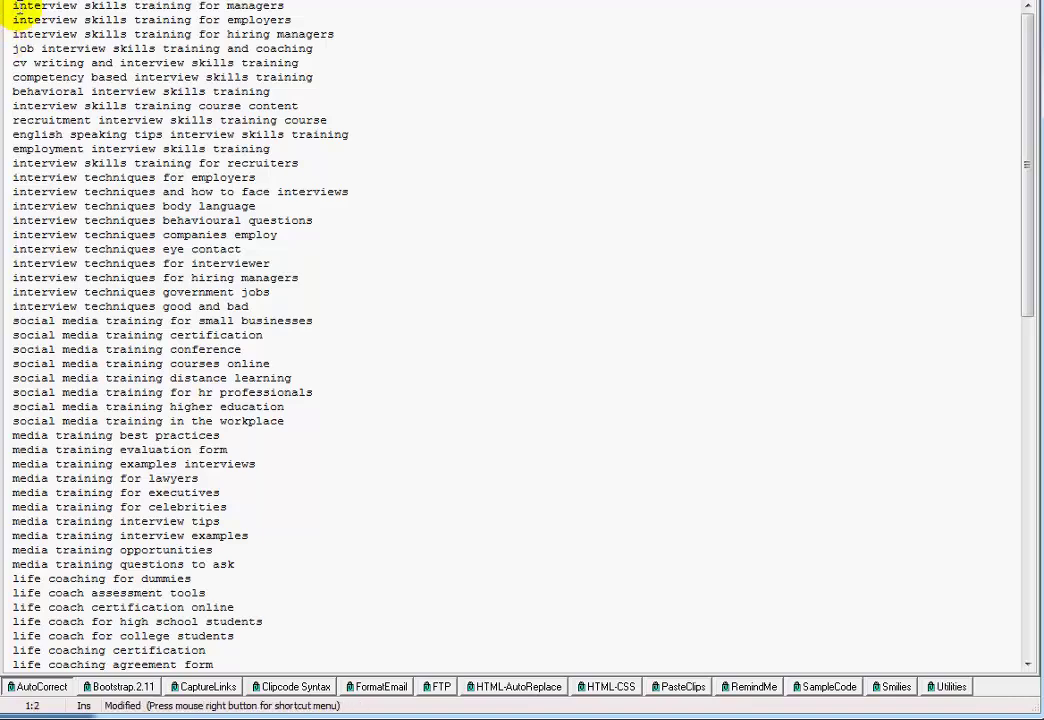
pyautogui.tripleClick(12, 9)
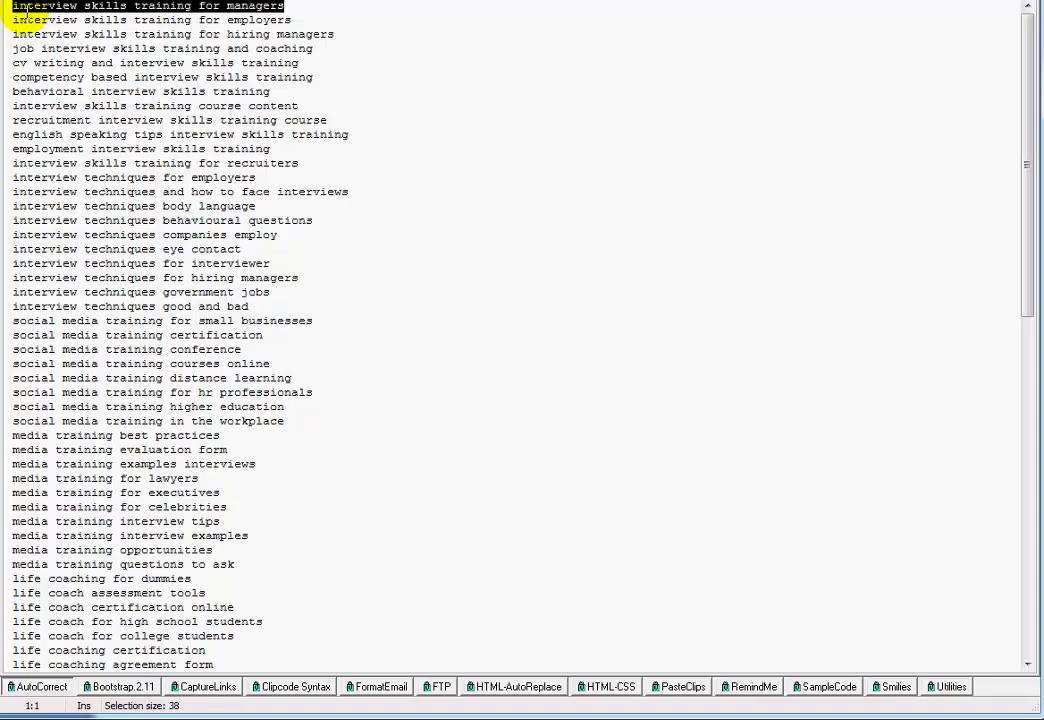
pyautogui.click(12, 9)
pyautogui.hotkey('shift', 'Right')
pyautogui.hotkey('shift', 'Right')
pyautogui.hotkey('shift', 'Right')
pyautogui.hotkey('shift', 'Right')
pyautogui.hotkey('shift', 'Right')
pyautogui.hotkey('shift', 'Right')
pyautogui.hotkey('shift', 'Right')
pyautogui.hotkey('shift', 'Right')
pyautogui.hotkey('shift', 'Right')
pyautogui.hotkey('shift', 'Right')
pyautogui.hotkey('shift', 'Right')
pyautogui.hotkey('shift', 'Right')
pyautogui.hotkey('shift', 'Right')
pyautogui.hotkey('shift', 'Right')
pyautogui.hotkey('shift', 'Right')
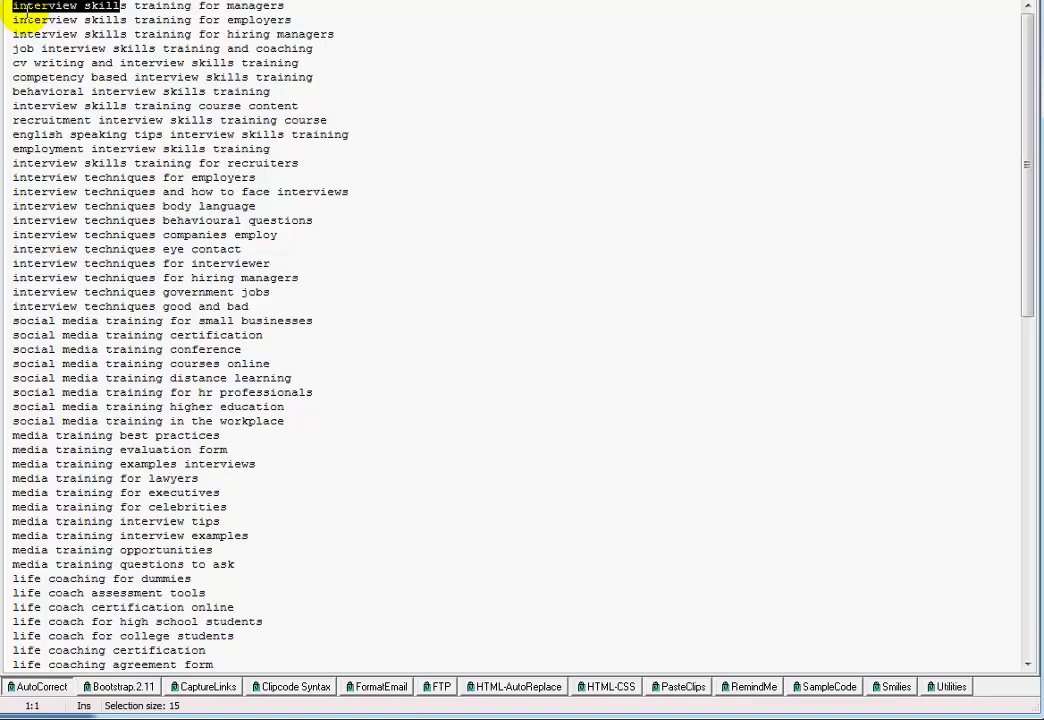
pyautogui.hotkey('shift', 'Right')
# Step: Return to the top of the original keyword list starting with 'How to look great on camera'
pyautogui.click(84, 163)
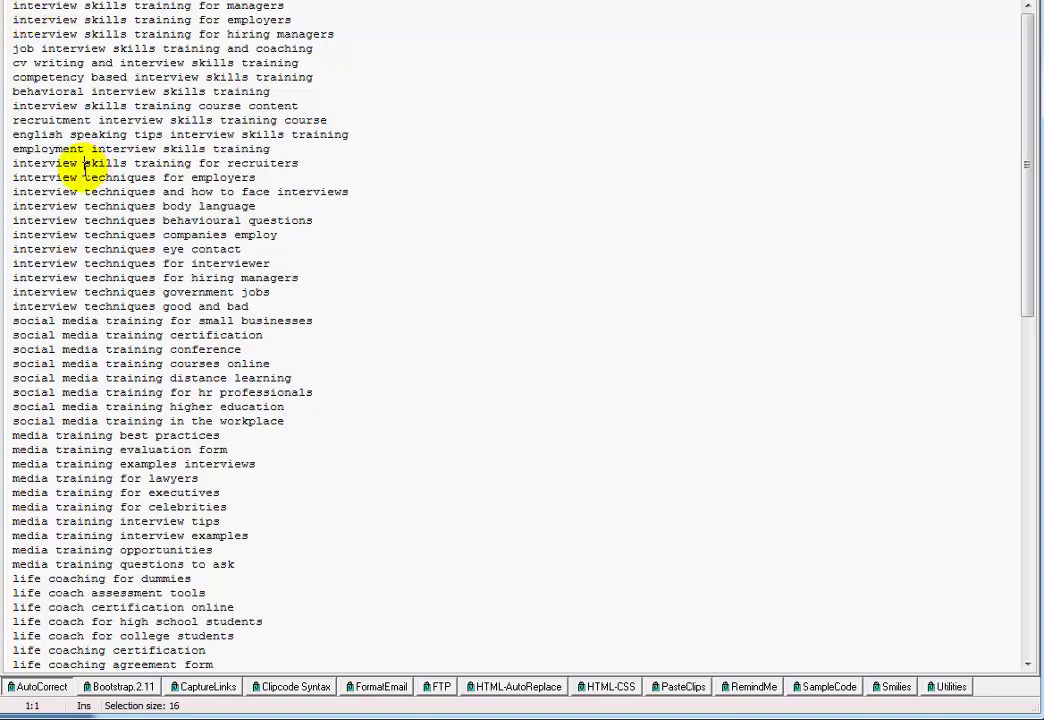
pyautogui.press('Down')
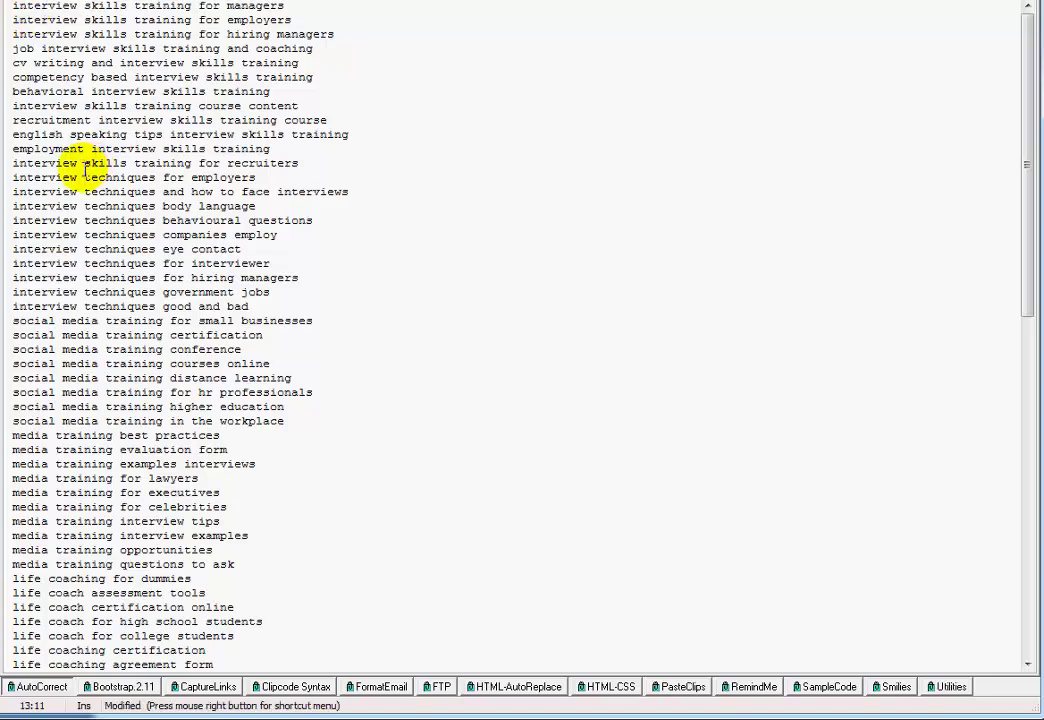
pyautogui.hotkey('ctrl', 'shift', 'End')
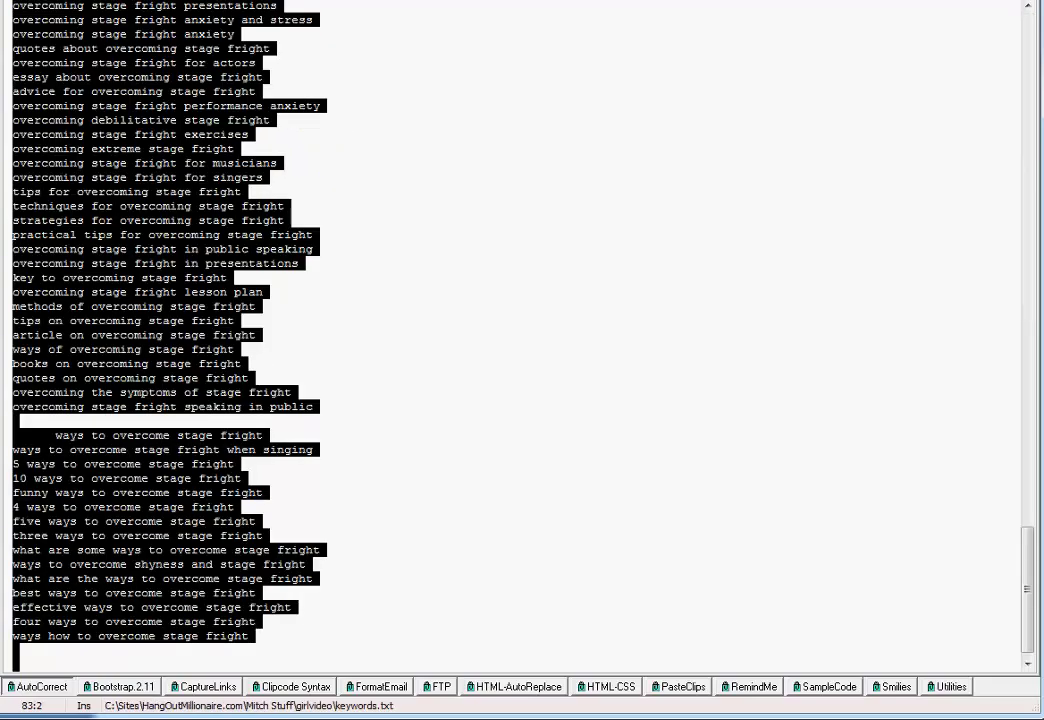
pyautogui.scroll(10, 312, 242)
pyautogui.scroll(13, 312, 242)
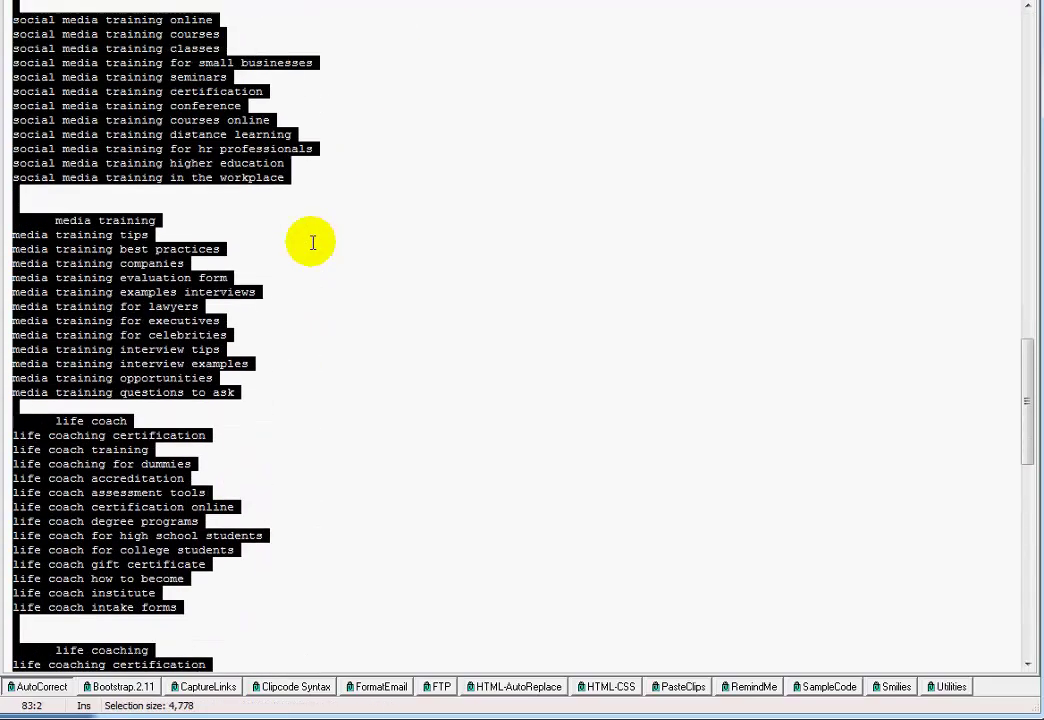
pyautogui.click(312, 242)
pyautogui.hotkey('ctrl', 'Home')
pyautogui.scroll(-3, 312, 242)
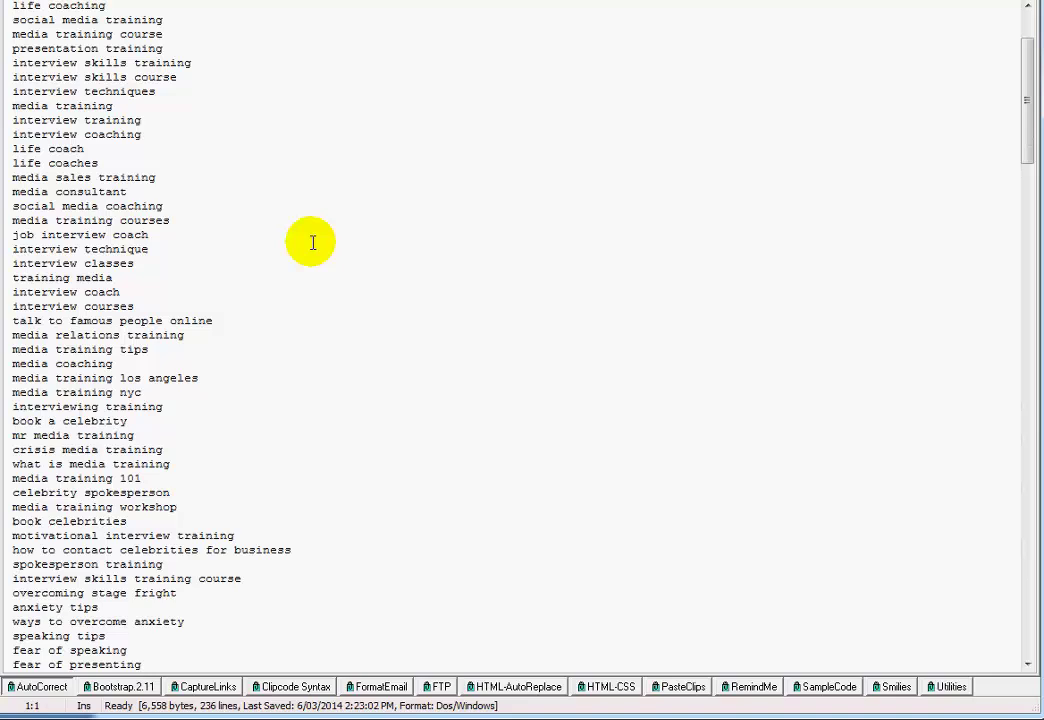
pyautogui.scroll(2, 312, 242)
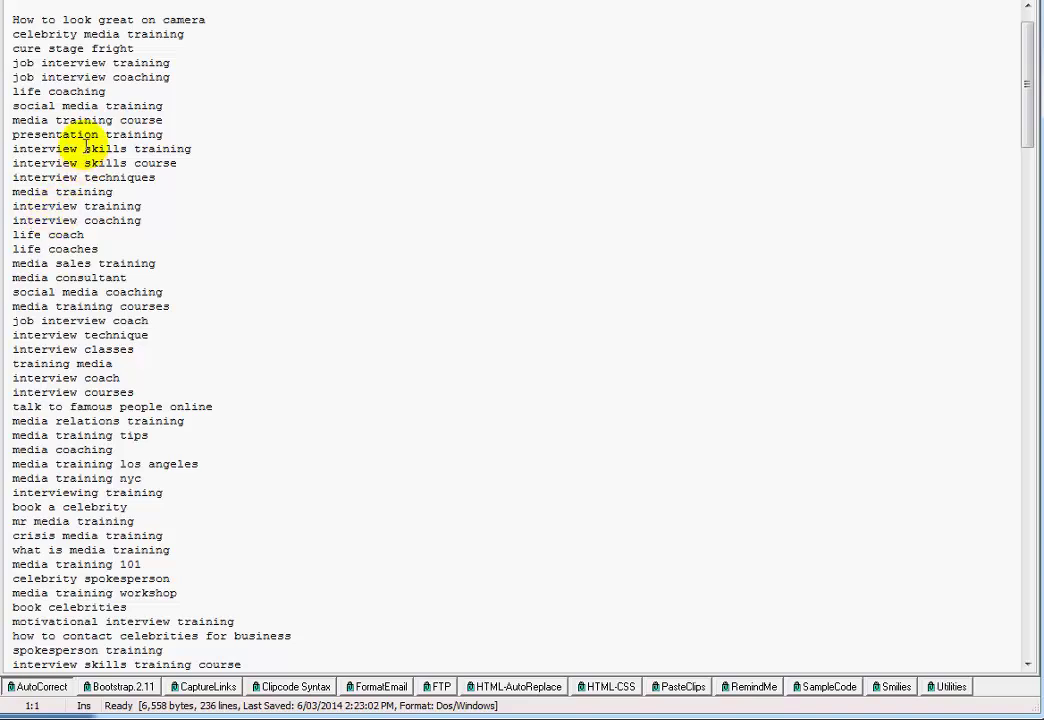
# Step: Highlight the words 'social', 'presentation', 'interview', 'coaching' and 'media' in the top keyword lines
pyautogui.click(33, 106)
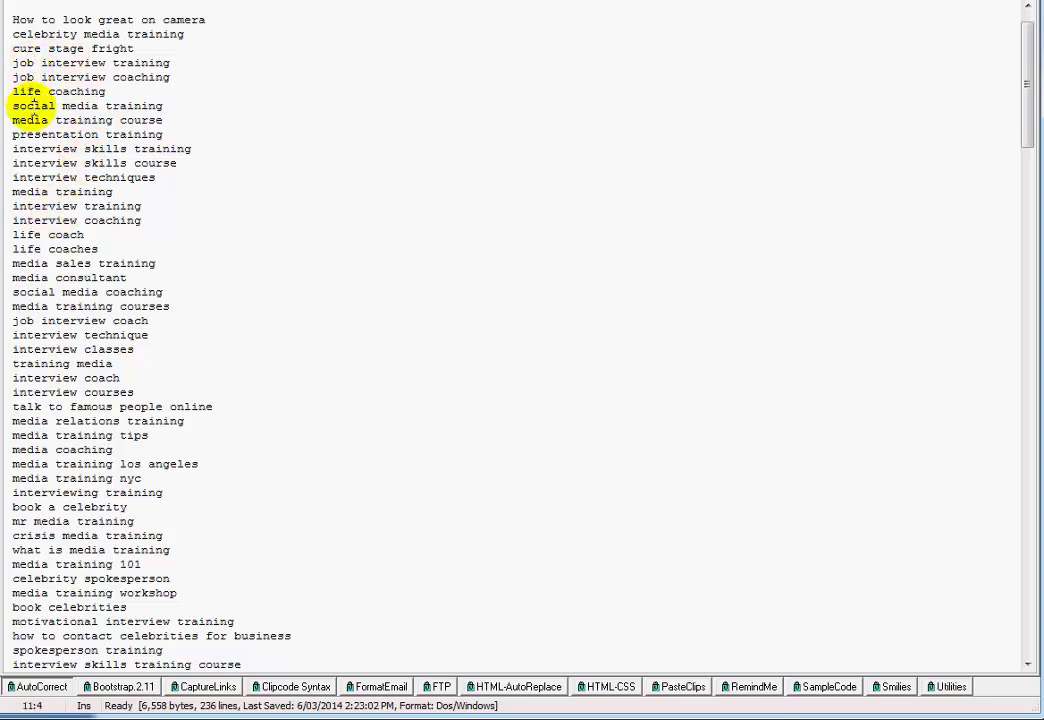
pyautogui.doubleClick(33, 105)
pyautogui.doubleClick(38, 134)
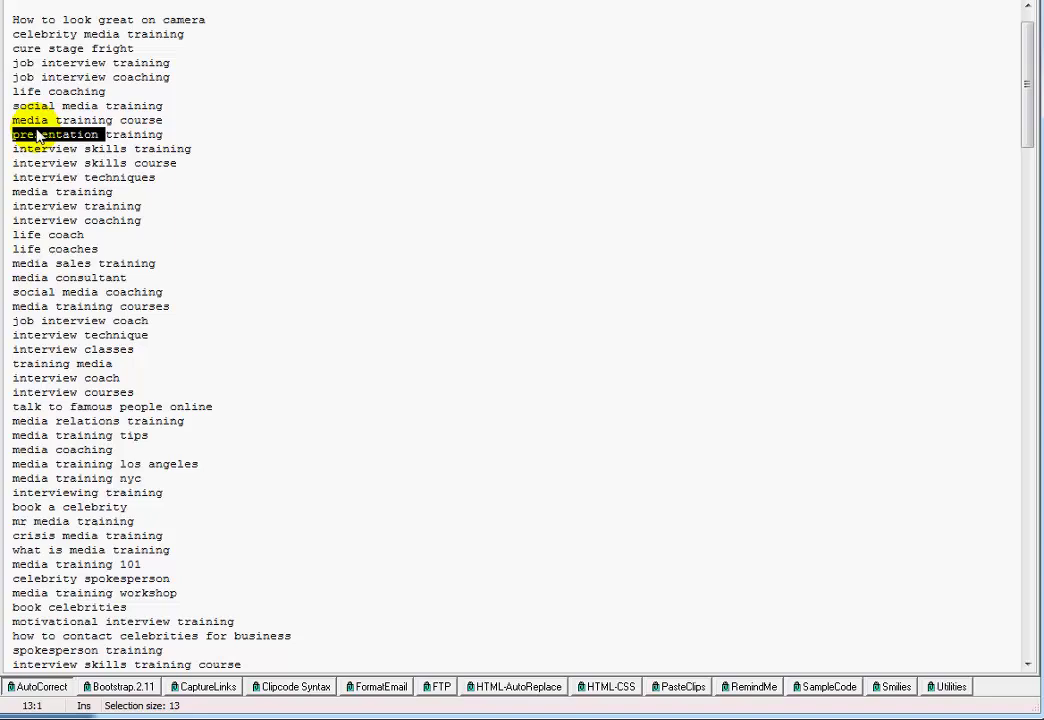
pyautogui.scroll(-1, 38, 134)
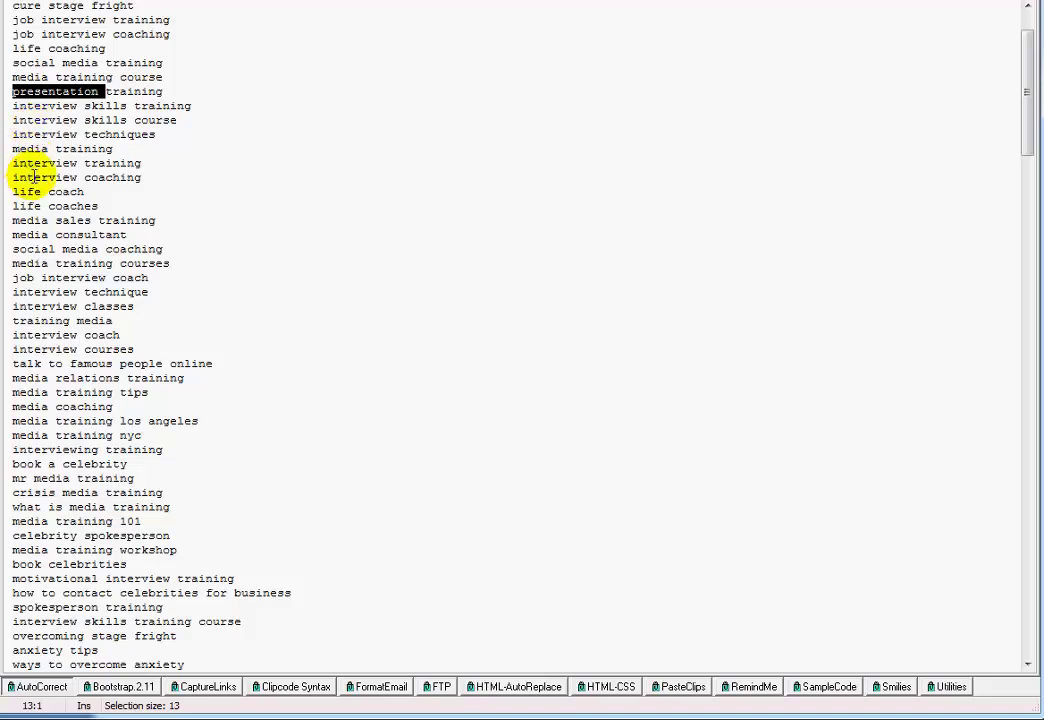
pyautogui.doubleClick(30, 178)
pyautogui.doubleClick(106, 178)
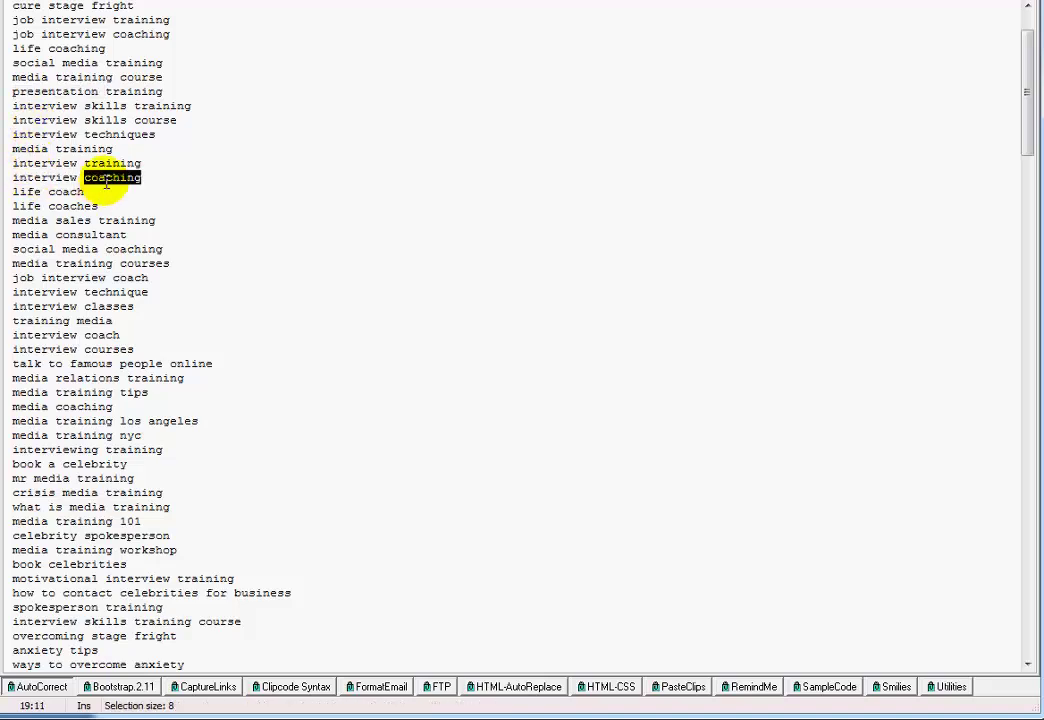
pyautogui.doubleClick(40, 222)
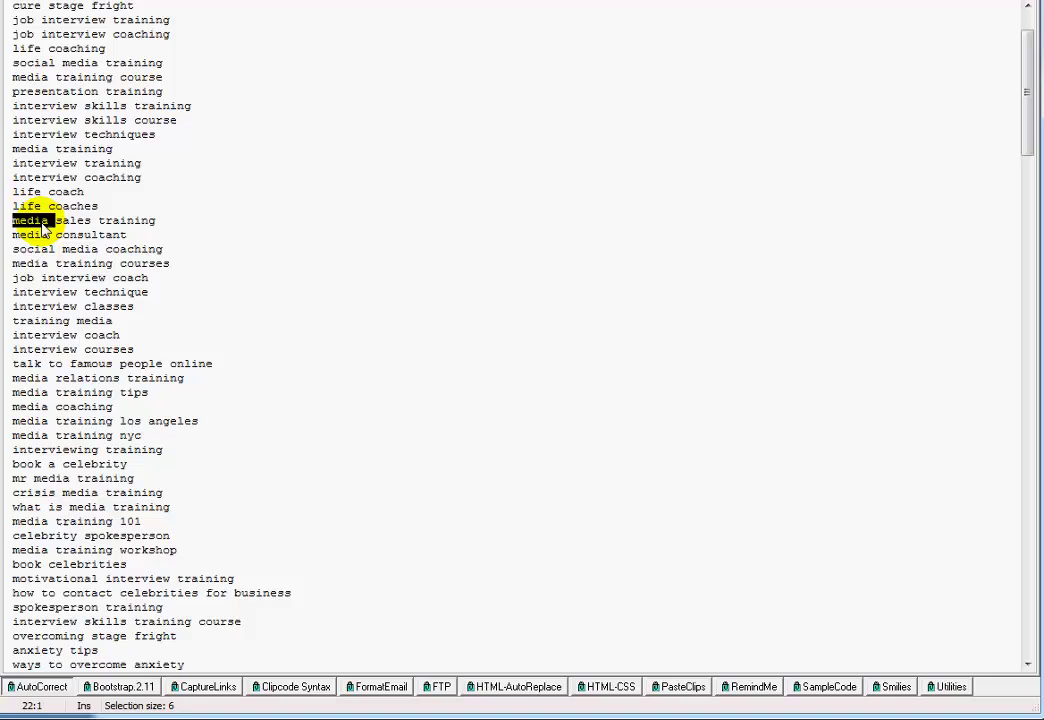